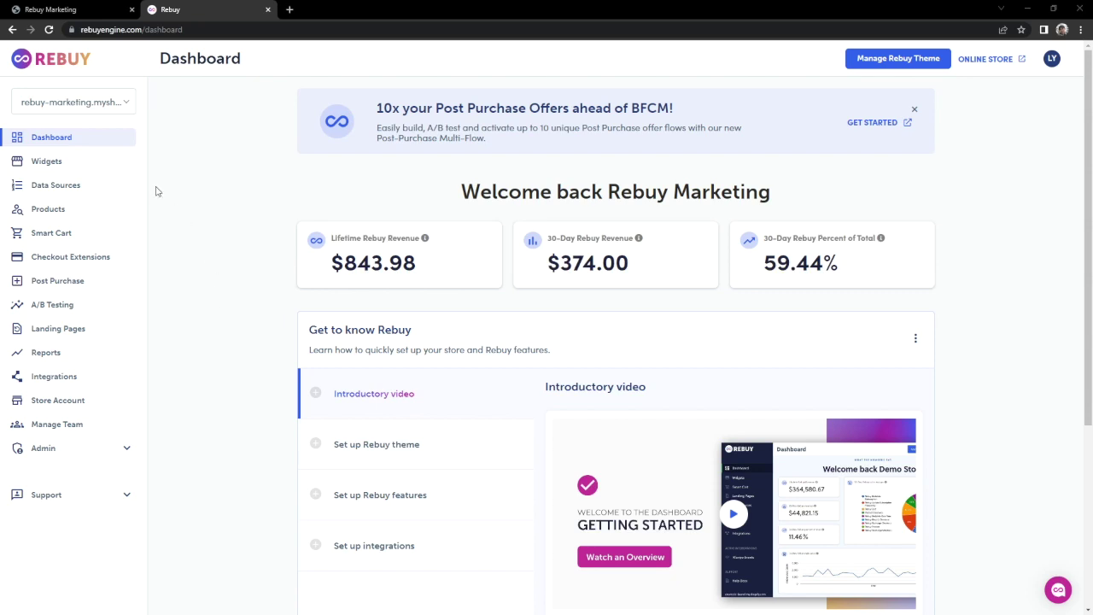
Go from the Rebuy dashboard to the Widgets page that lists store pages for widget placement
click(124, 171)
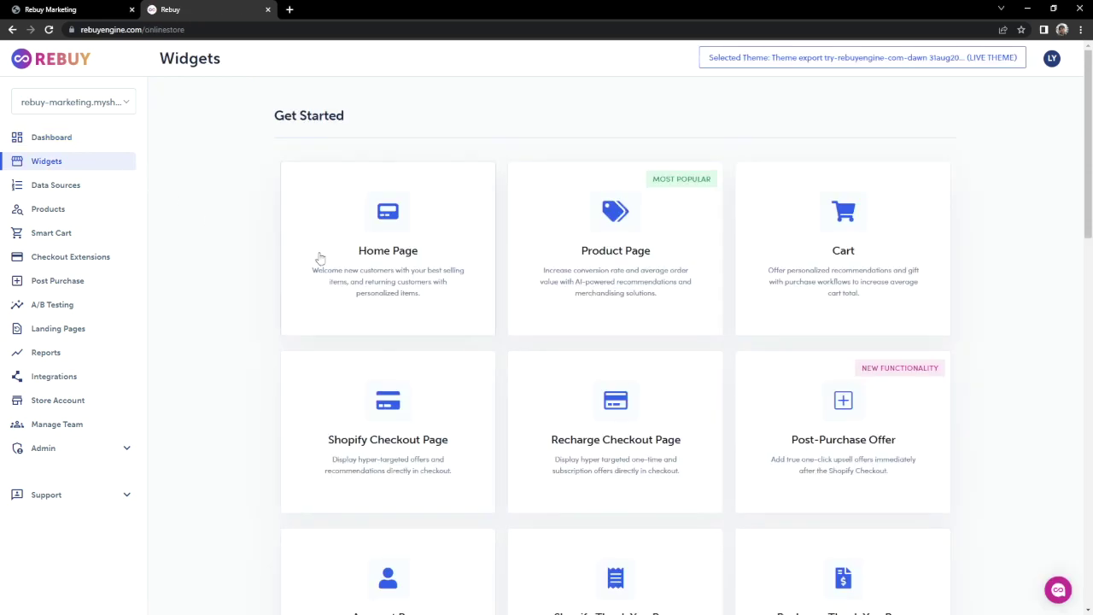
Create a new Product Page Dynamic Bundle widget named 'Dynamic Bundle Offer' (ID 117326)
click(570, 271)
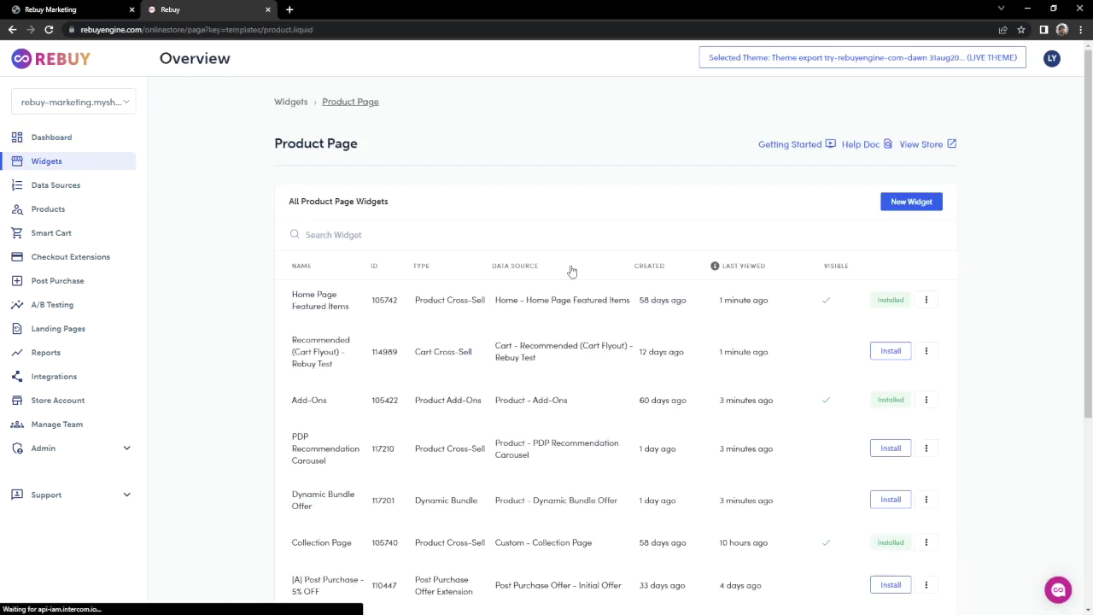
click(911, 202)
drag(1088, 205, 1090, 441)
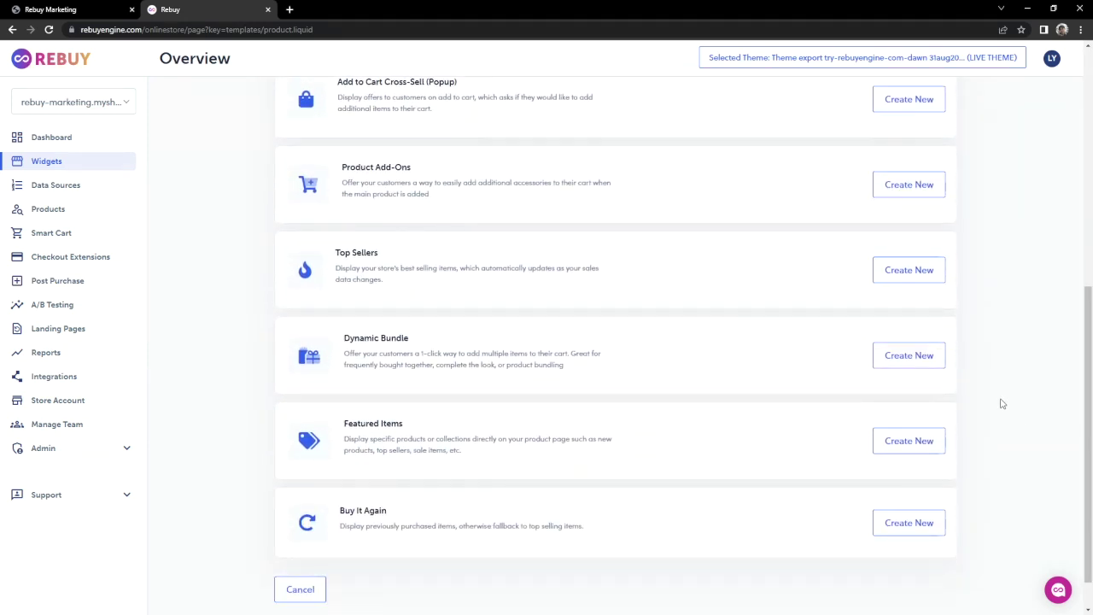
click(915, 357)
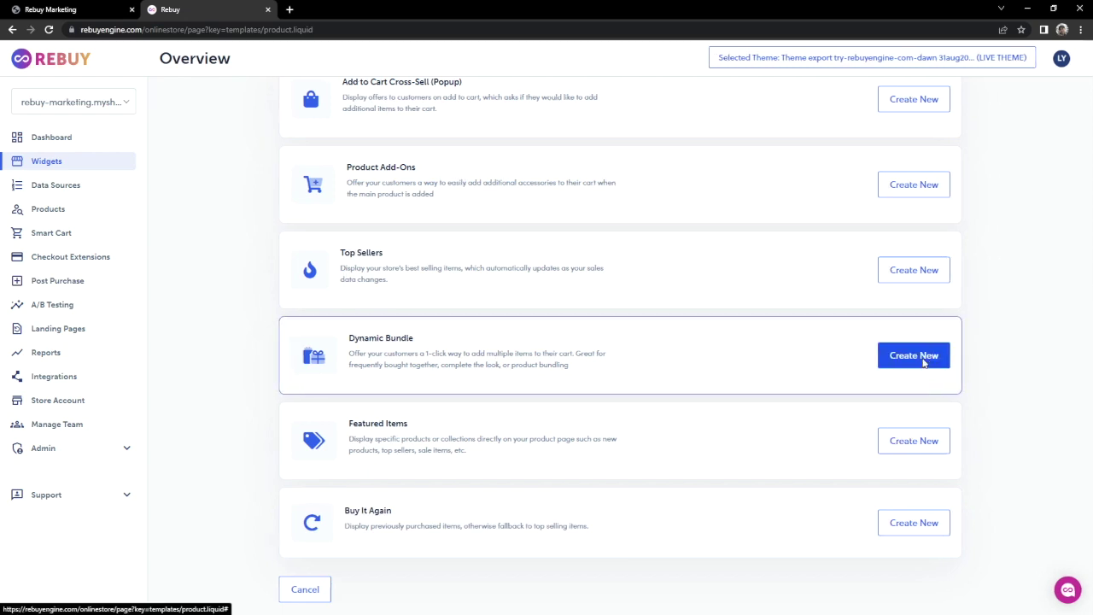
click(646, 324)
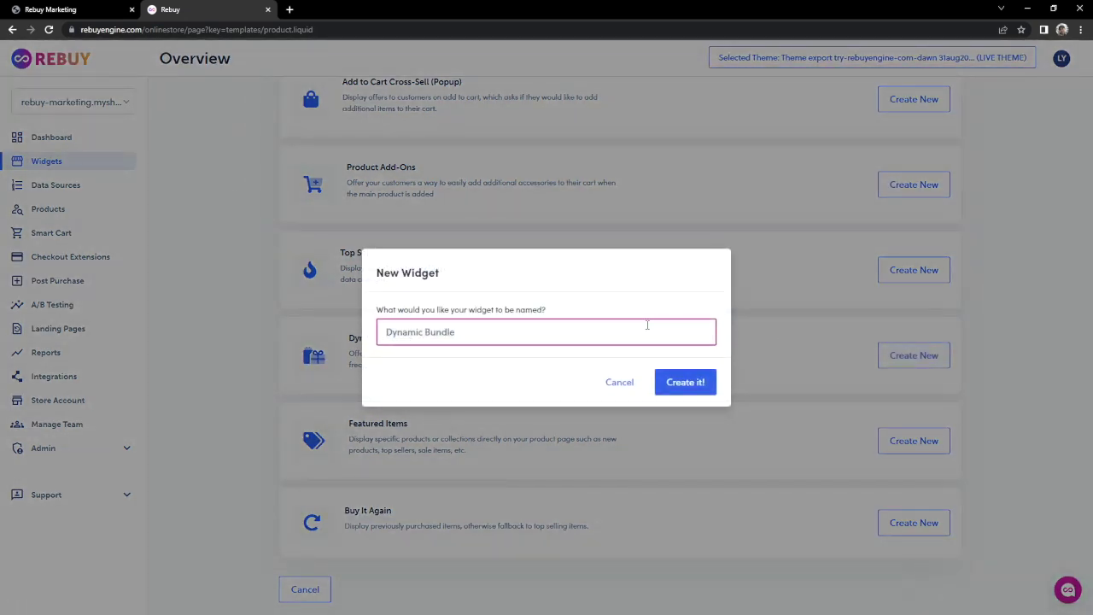
text(Offer)
click(674, 383)
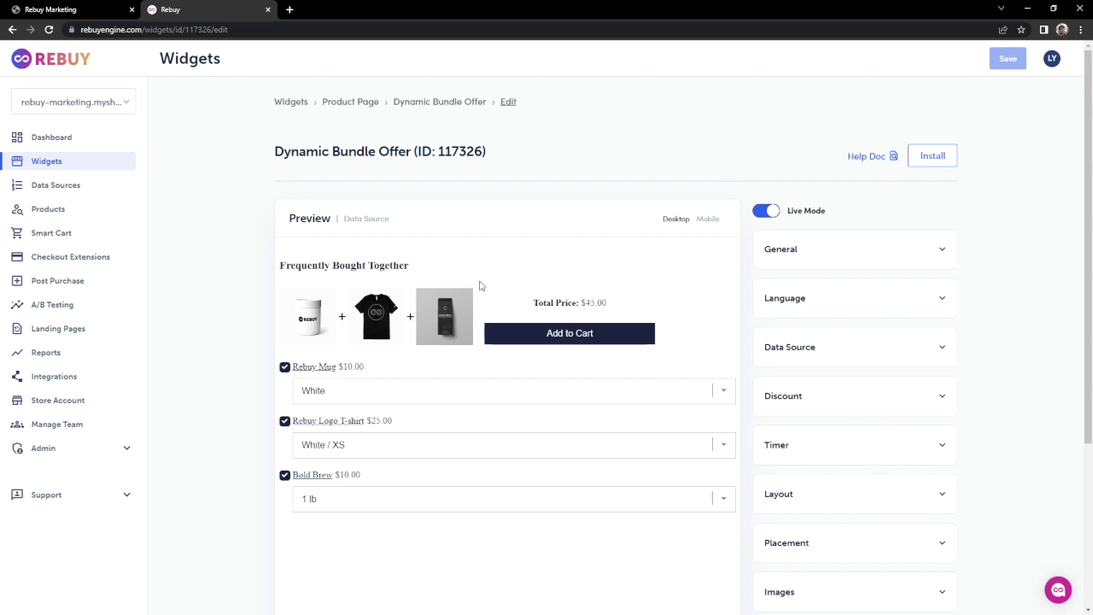
click(380, 221)
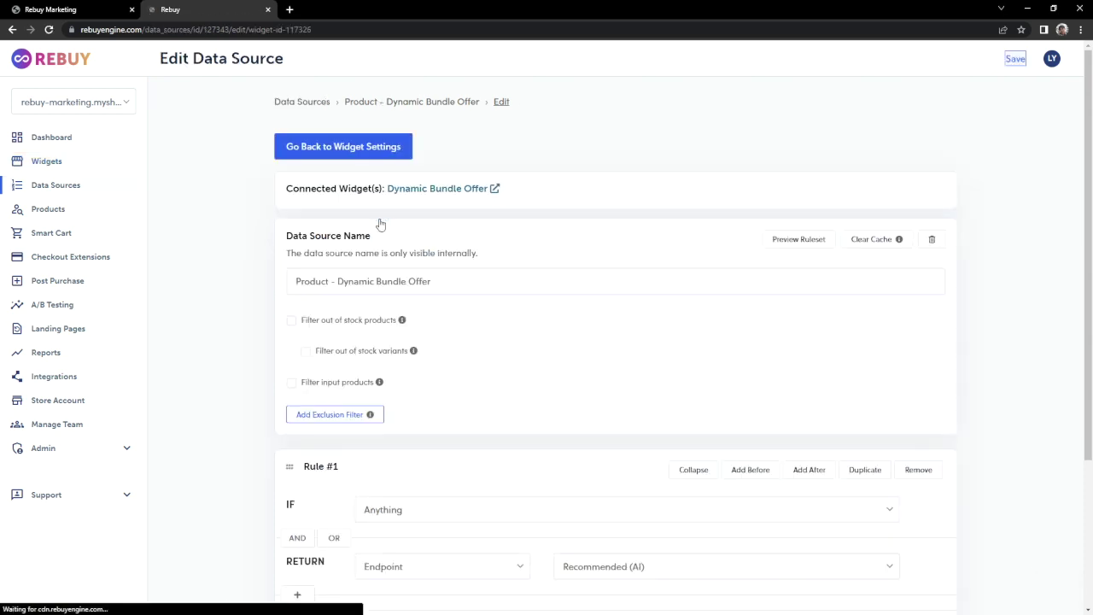
scroll(674, 254, down, 1)
scroll(671, 257, down, 2)
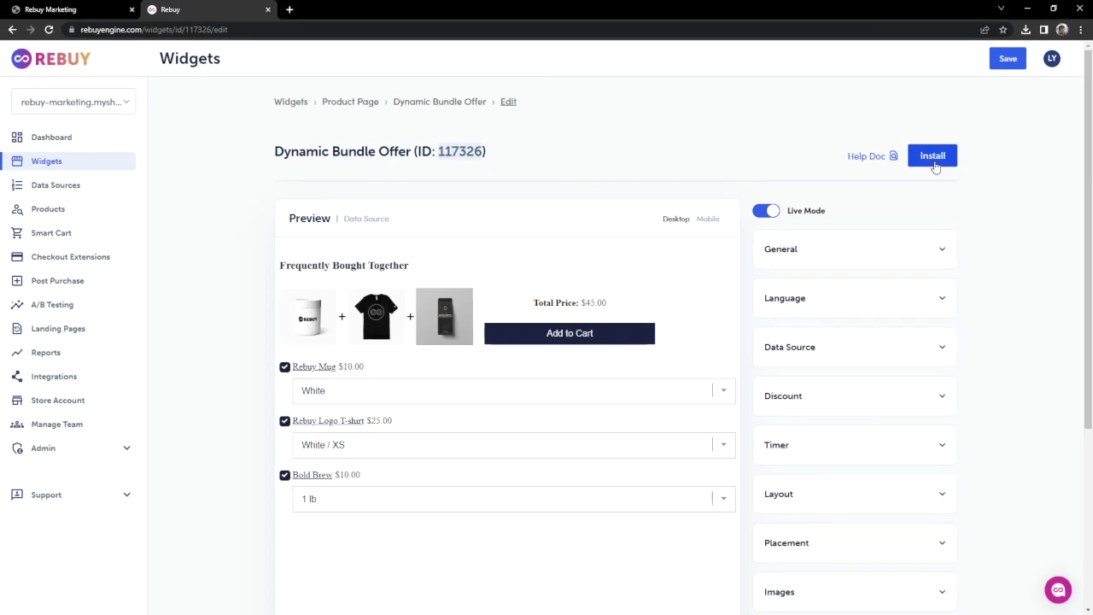
Install the Dynamic Bundle Offer widget as an app block in the Shopify theme editor
click(932, 158)
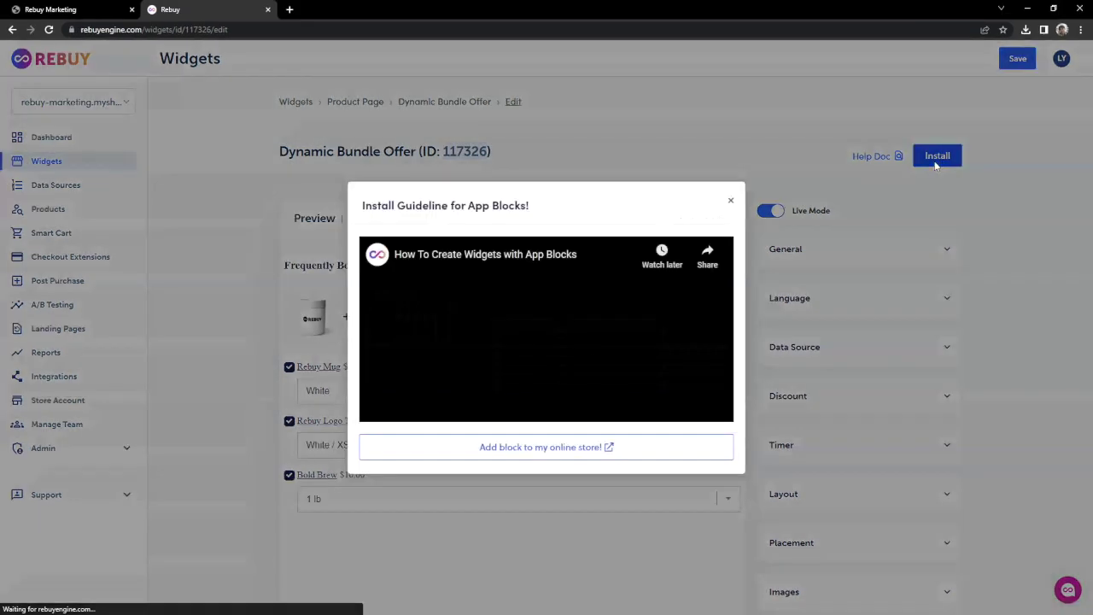
click(602, 451)
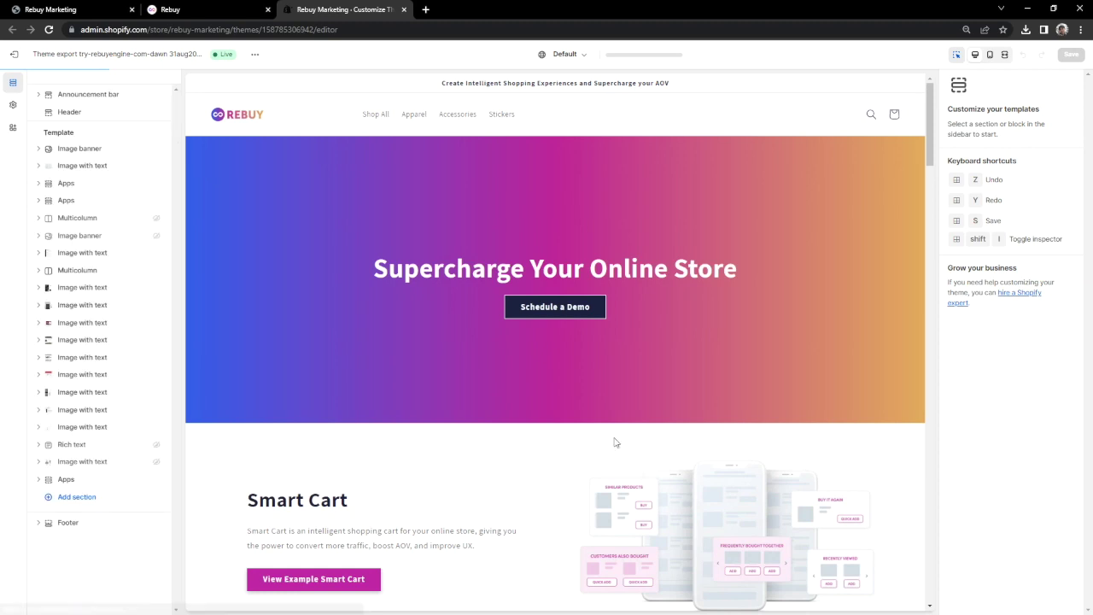
Preview the Beautiful Face Bundle product page in the theme editor
click(661, 55)
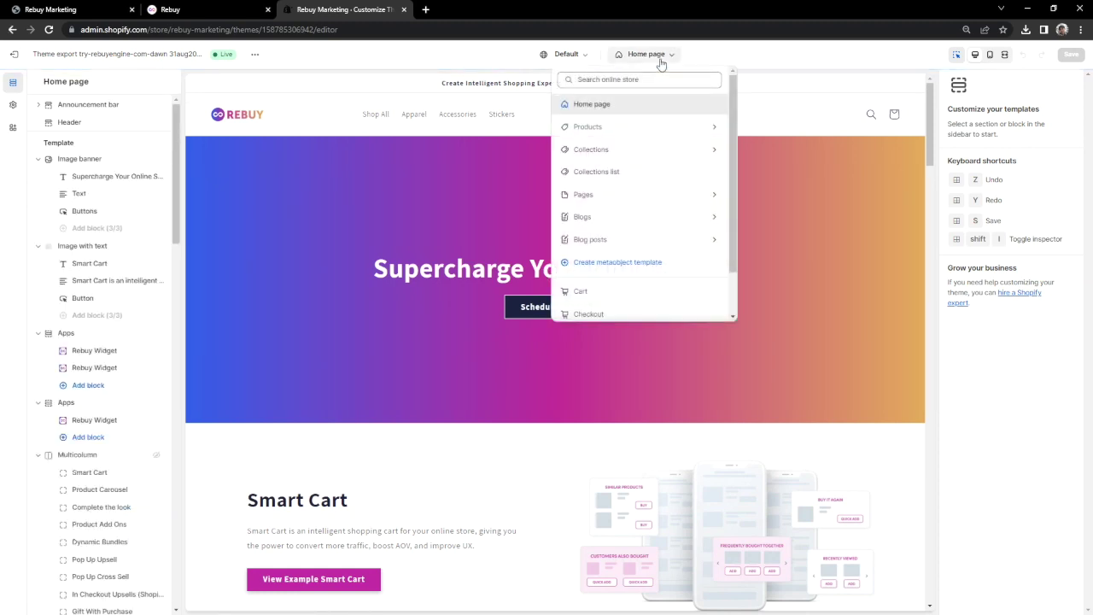
click(623, 126)
click(616, 128)
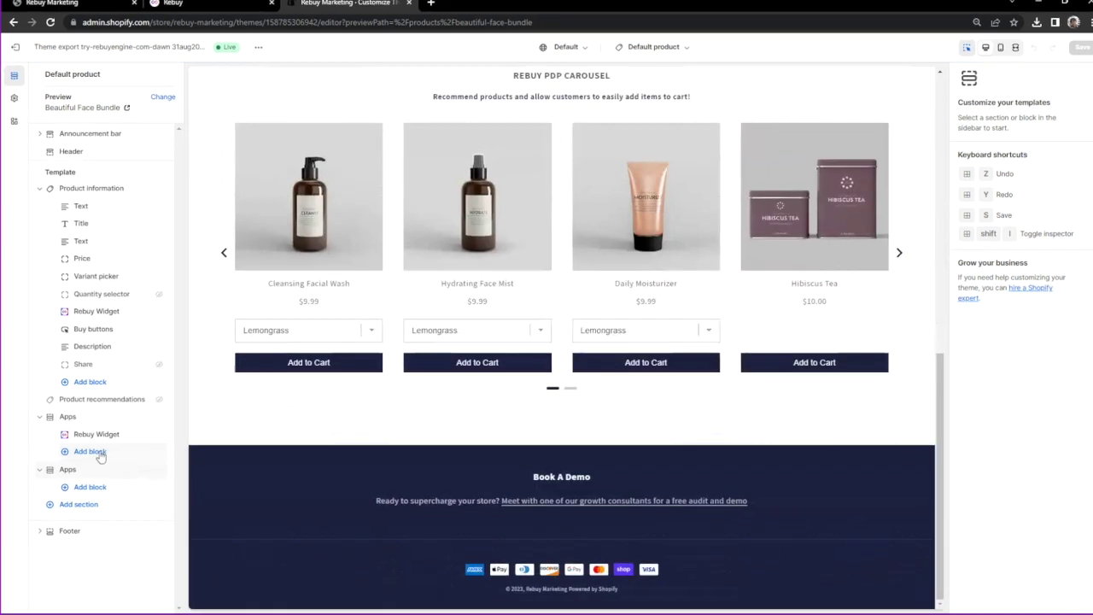
Add a Rebuy Widget app block to the second Apps section and move it higher
click(93, 454)
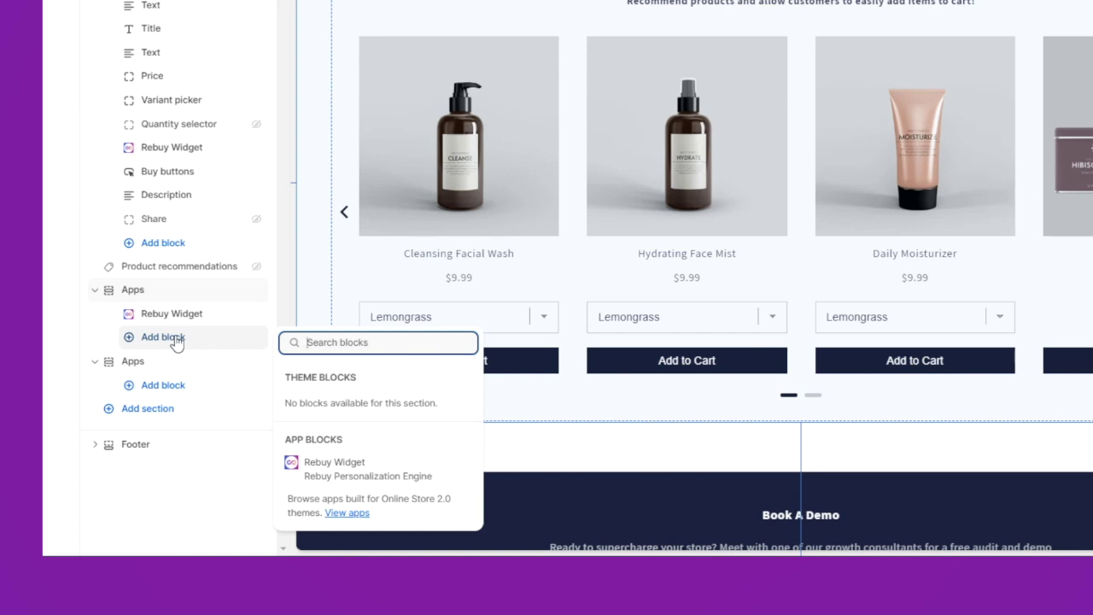
click(180, 387)
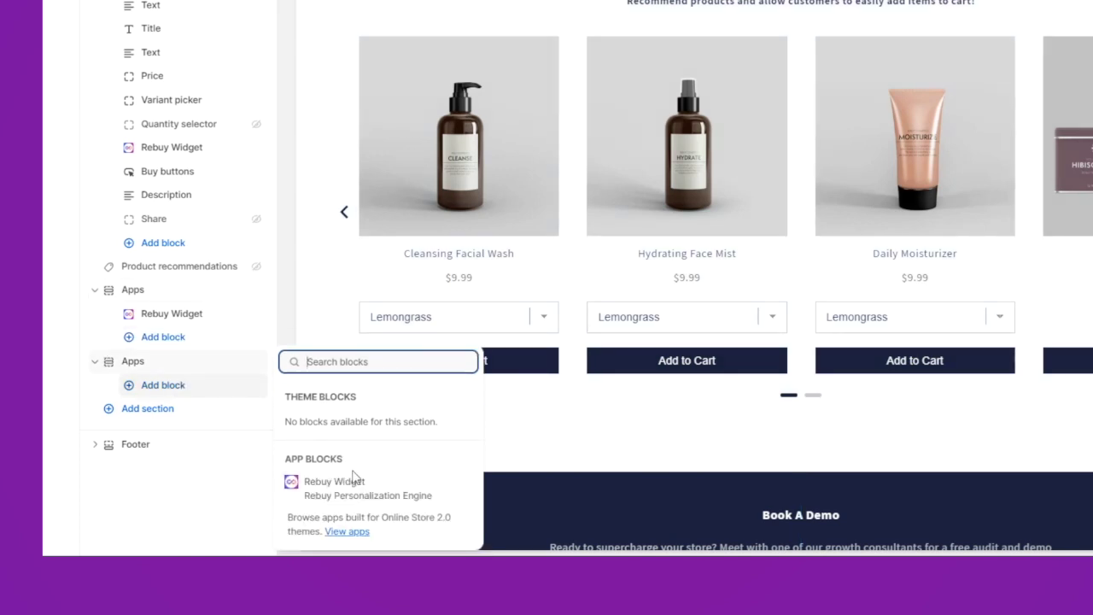
click(362, 492)
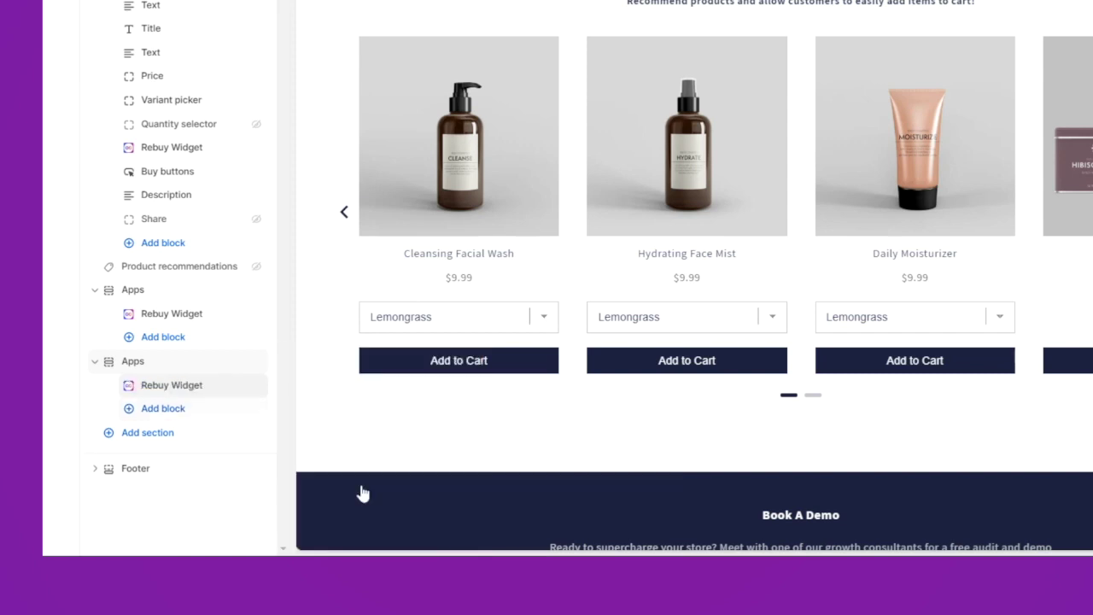
drag(103, 368, 110, 335)
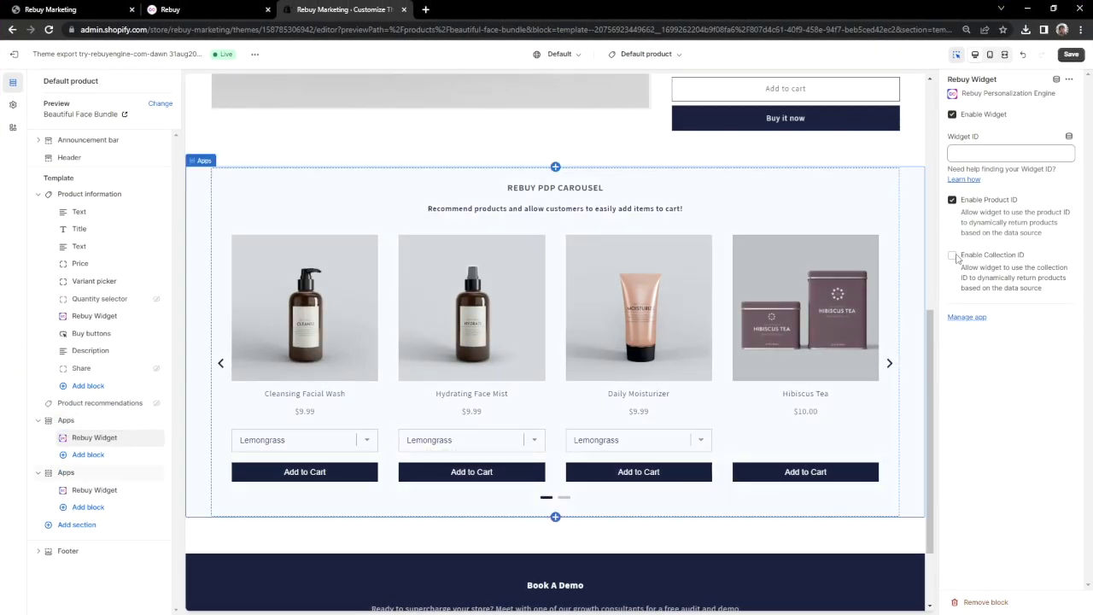
Enter widget ID 117326 in the Rebuy Widget block, save the theme, then view the live storefront
click(1020, 152)
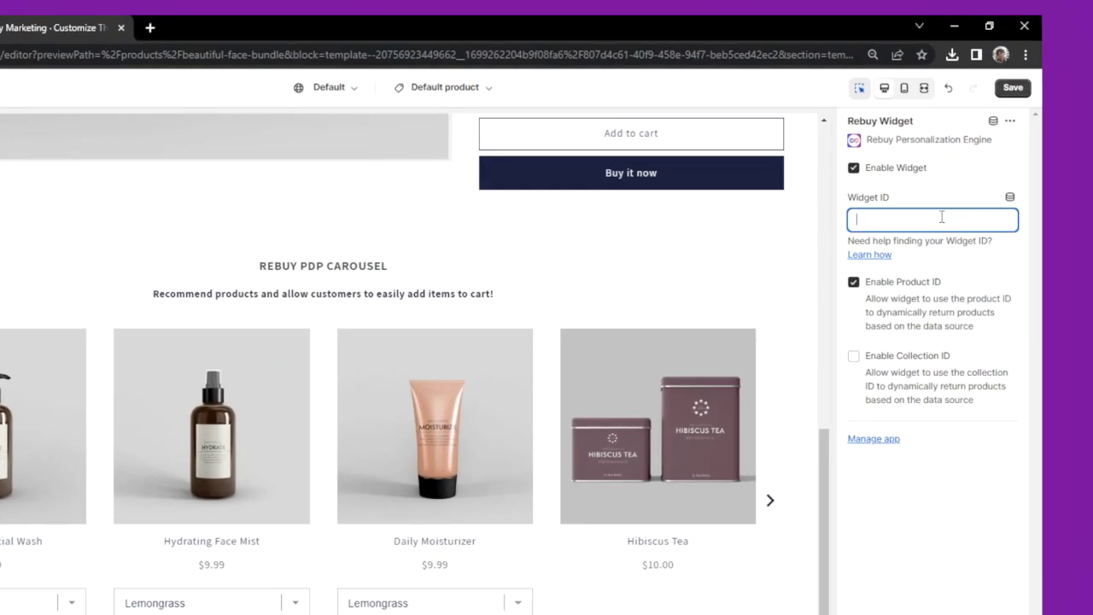
text(117326)
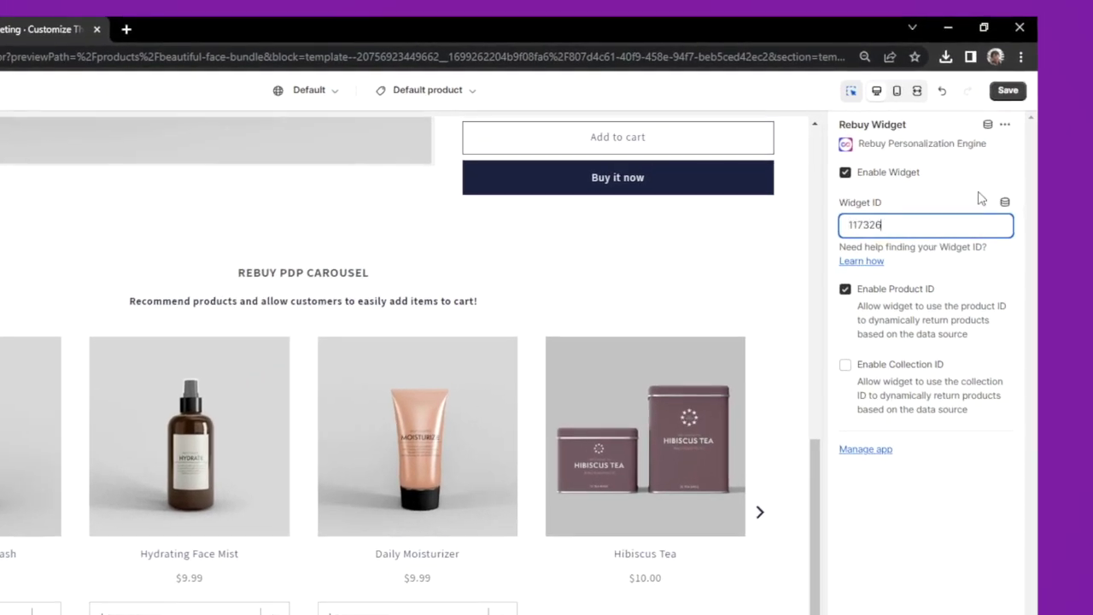
click(1008, 90)
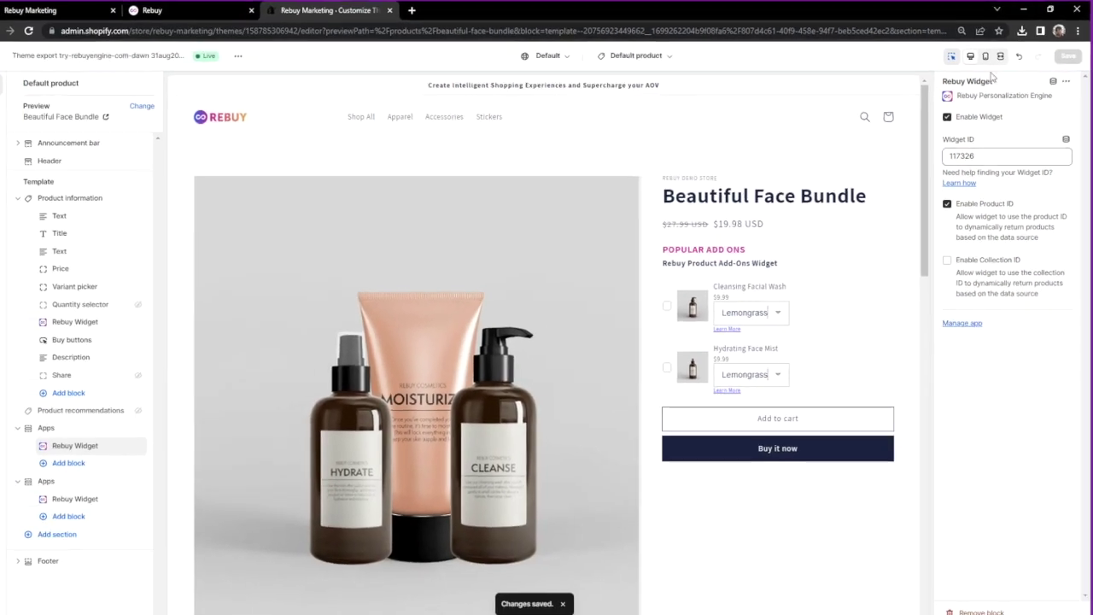
scroll(920, 251, down, 3)
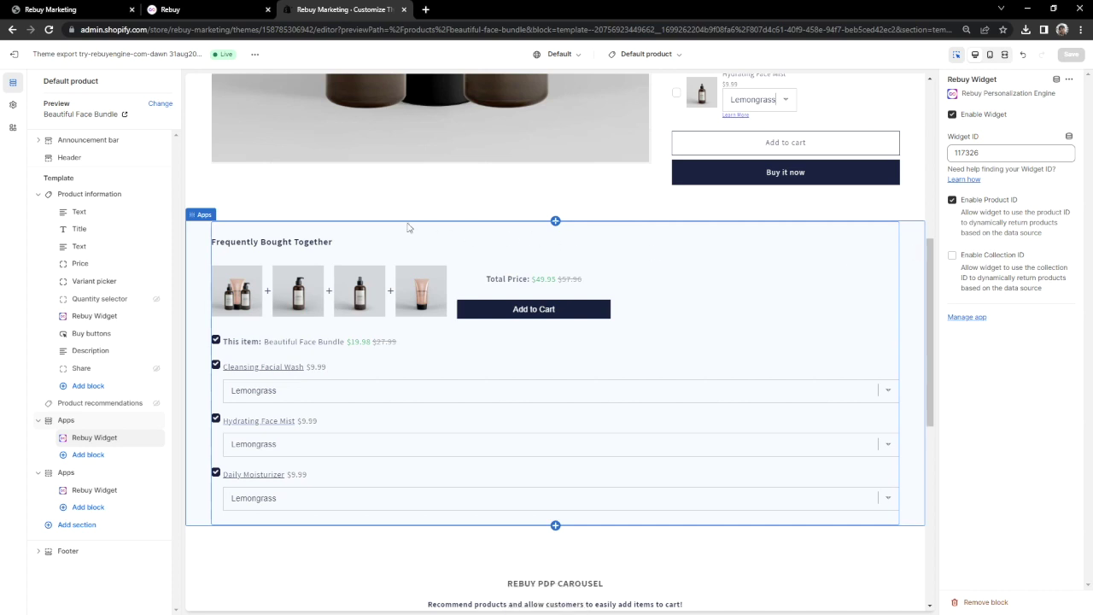
click(96, 11)
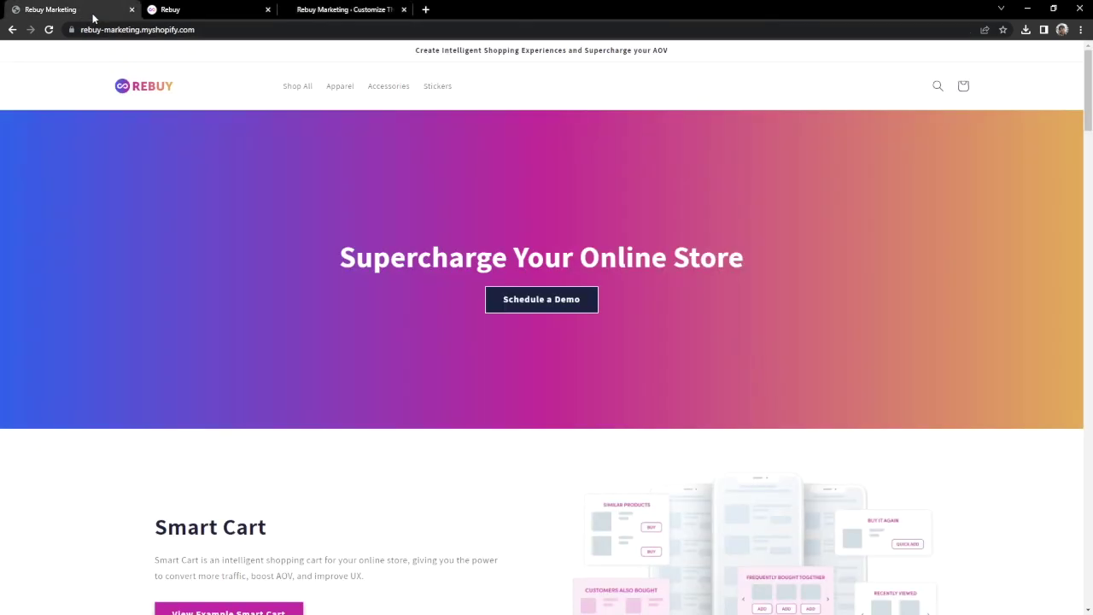
From all products, open Cleansing Facial Wash and add its four-item $39.97 bundle to the cart
click(297, 92)
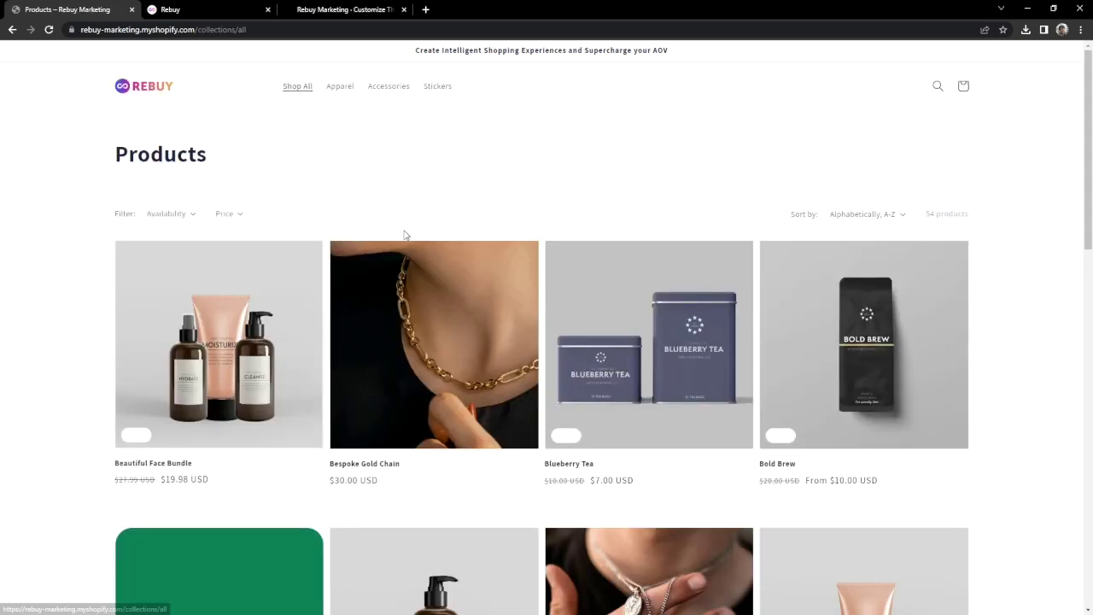
scroll(418, 307, down, 5)
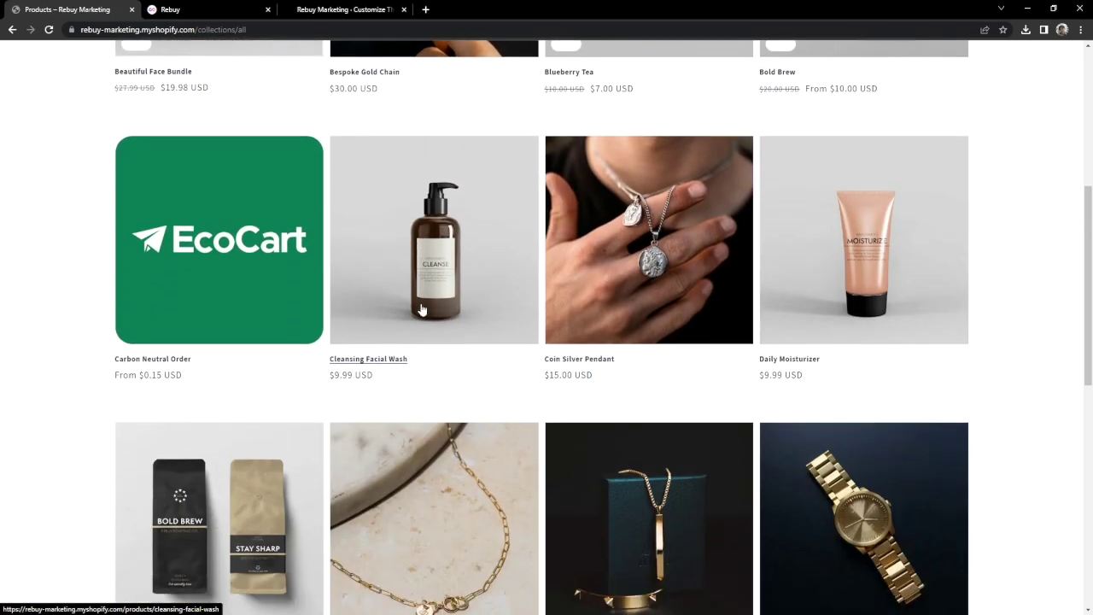
click(457, 260)
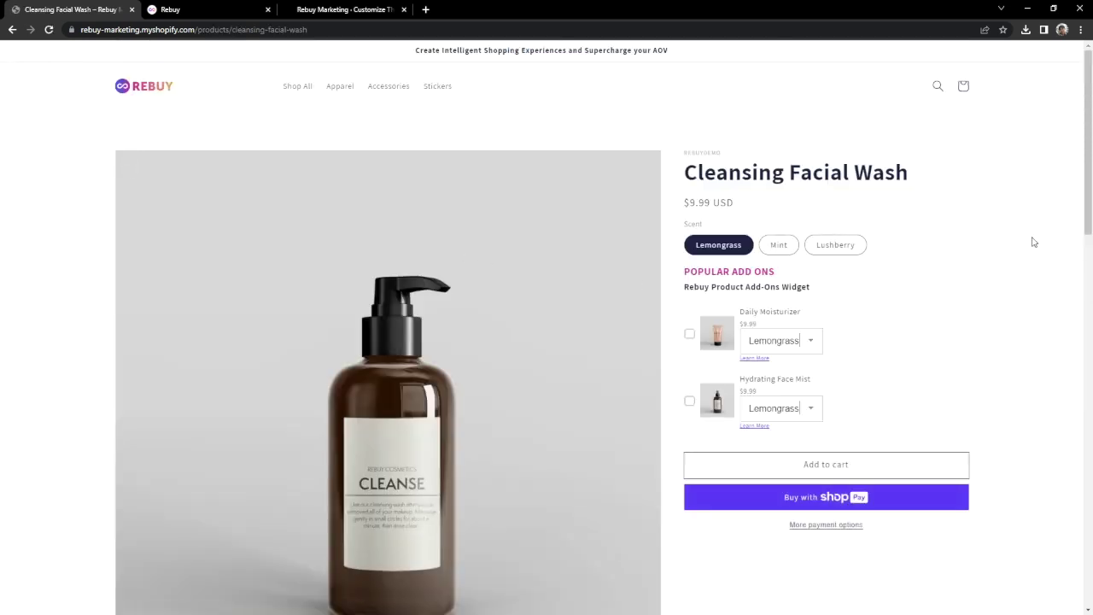
drag(1088, 180, 1080, 365)
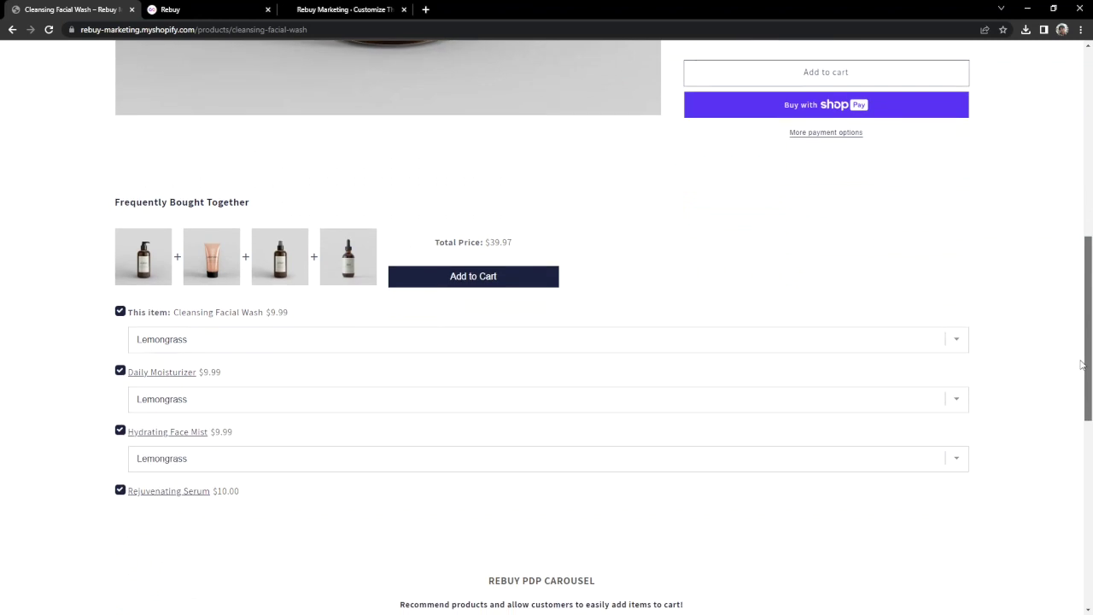
click(477, 279)
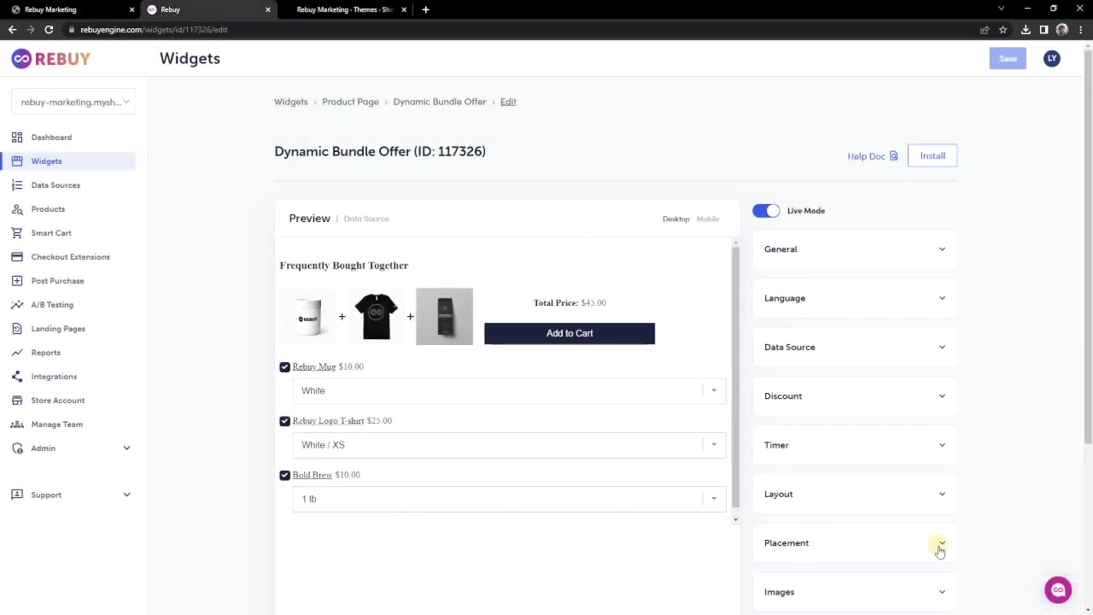
Expand the Dynamic Bundle Offer's Placement settings and copy the widget 117326 embed DIV
click(939, 546)
scroll(982, 460, down, 3)
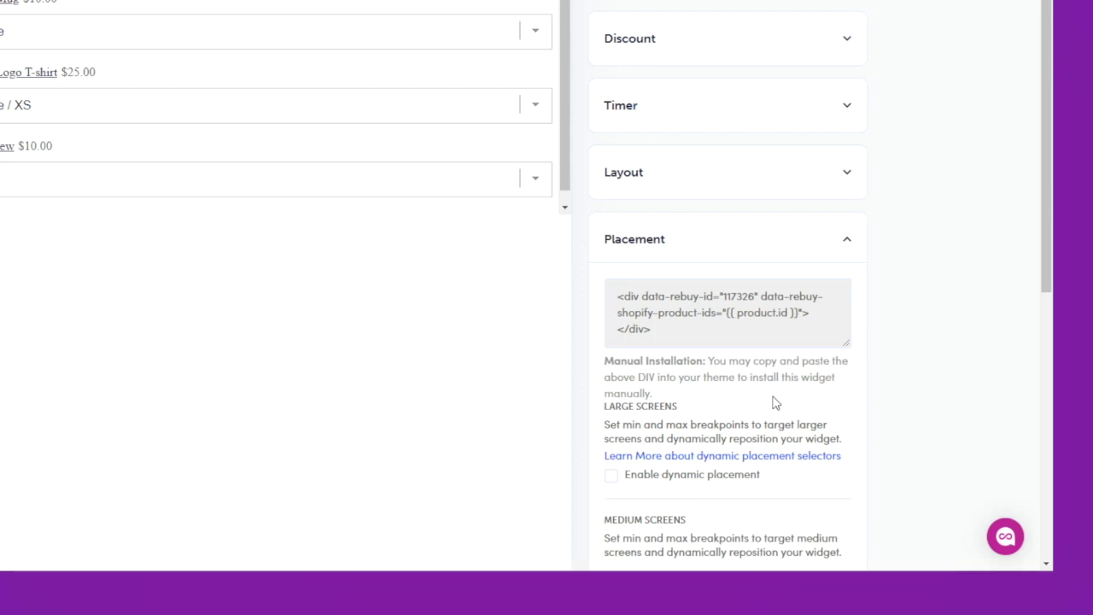
click(675, 310)
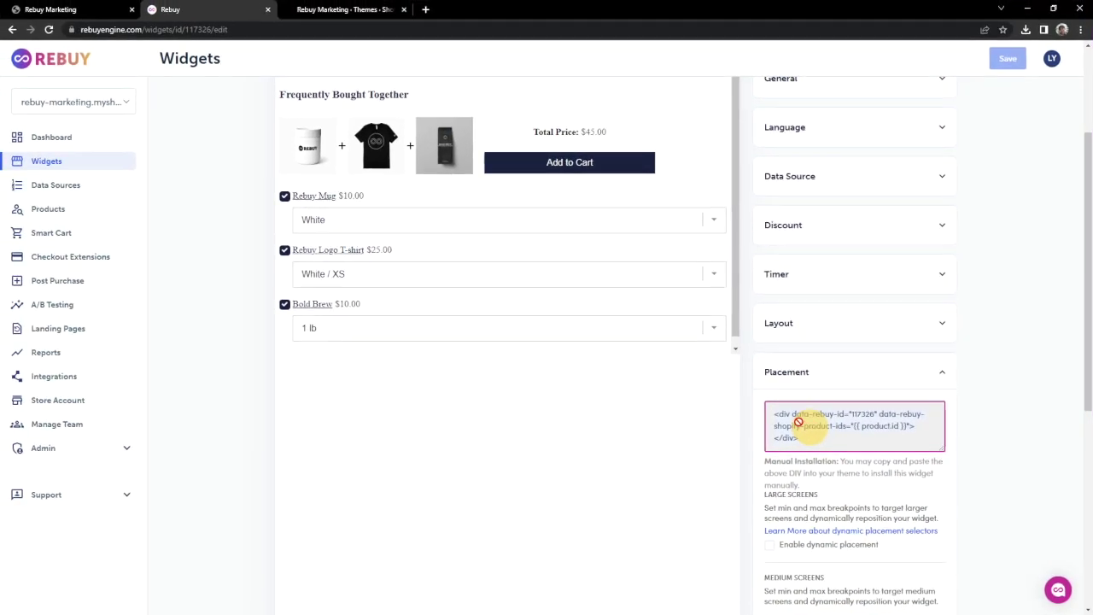
click(359, 10)
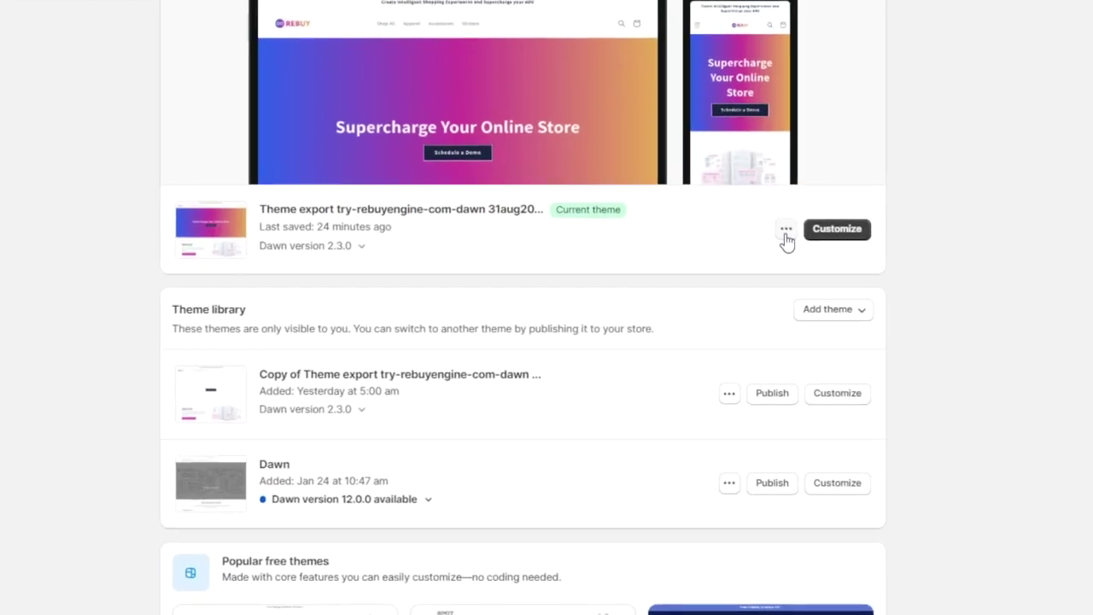
Open the current theme's code and locate the rebuy-extensions render tag on line 240 of theme.liquid
click(776, 256)
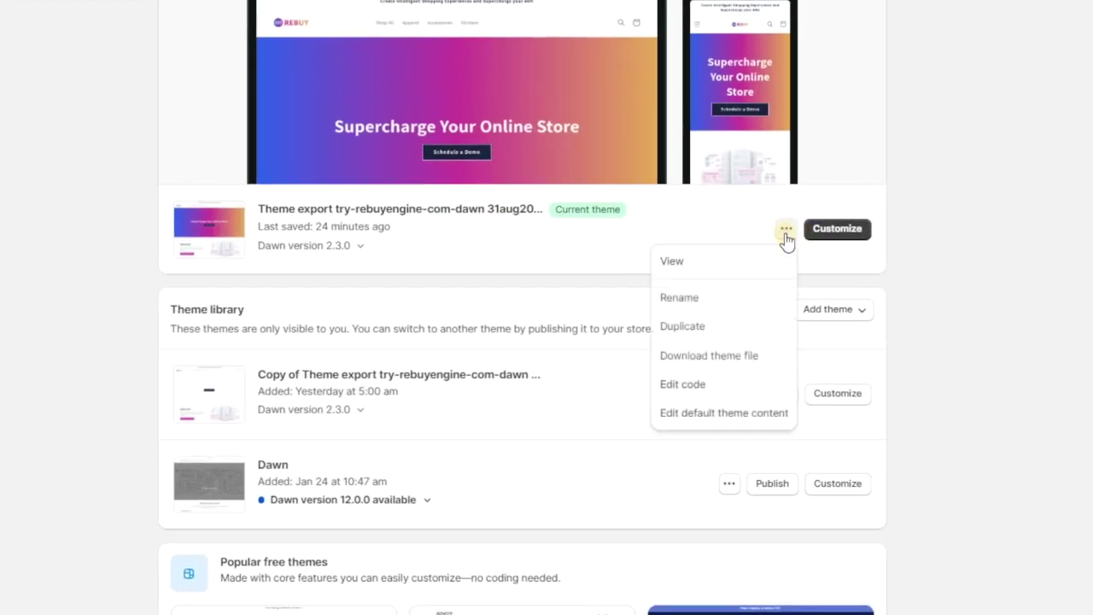
click(761, 385)
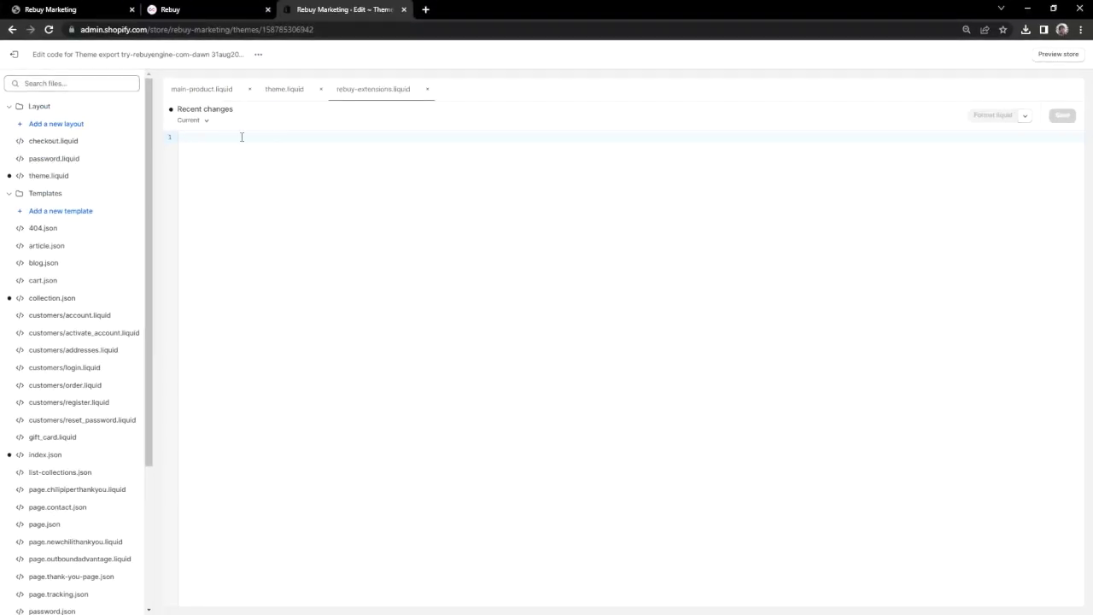
click(273, 94)
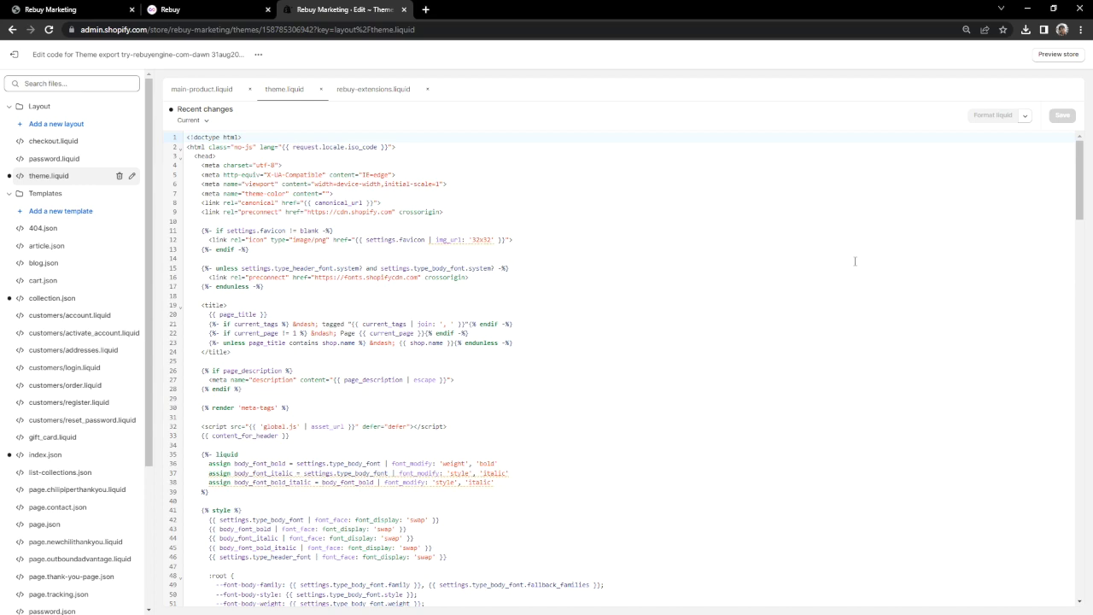
scroll(1061, 371, down, 18)
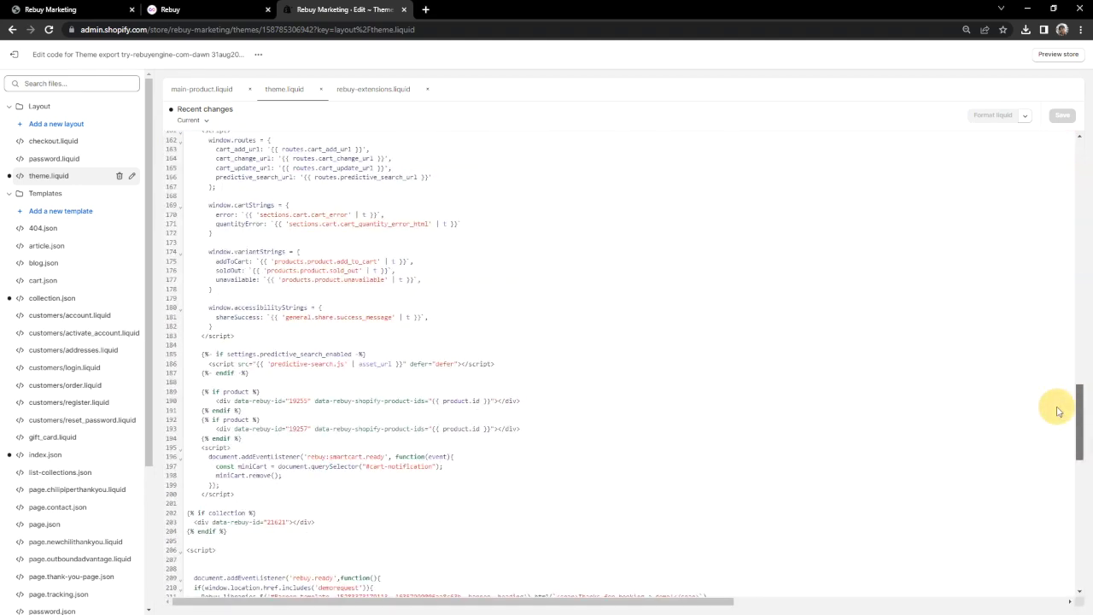
scroll(1056, 408, down, 3)
scroll(1006, 395, down, 3)
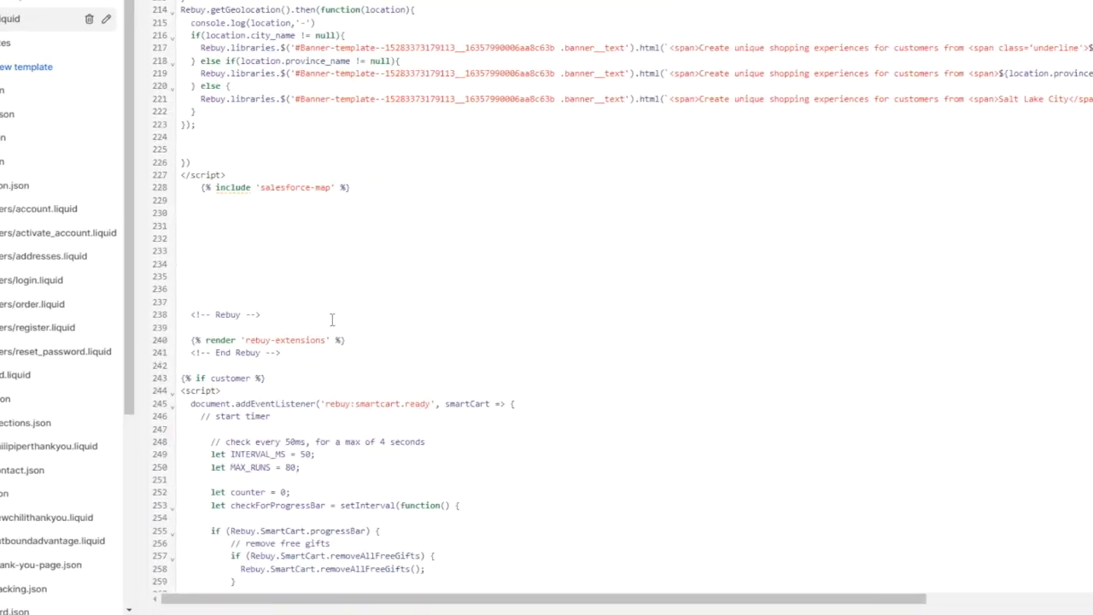
drag(305, 410, 181, 410)
drag(166, 288, 173, 288)
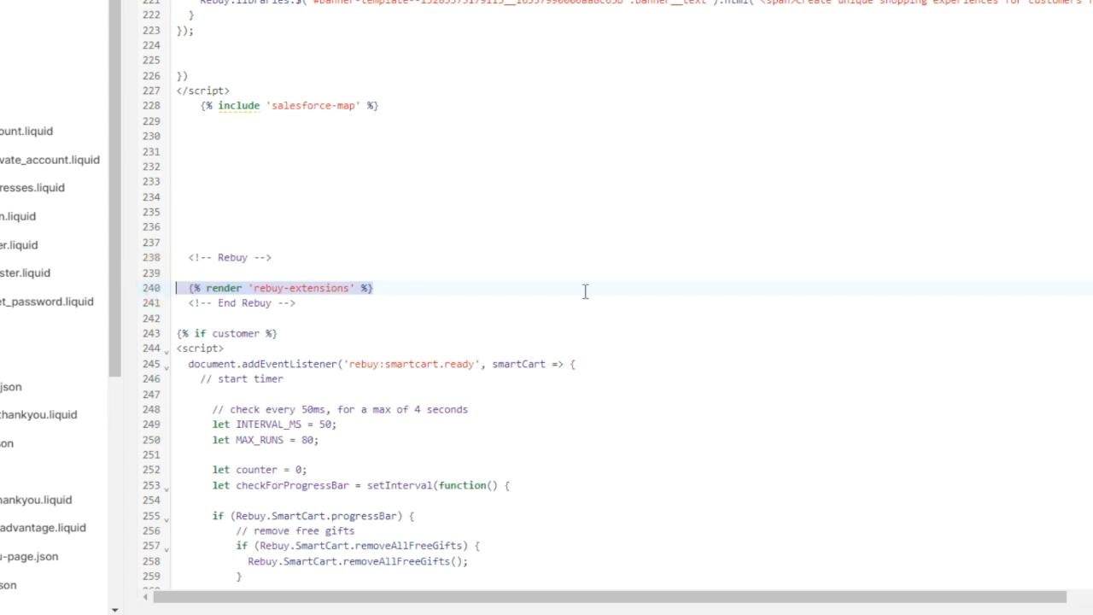
click(437, 285)
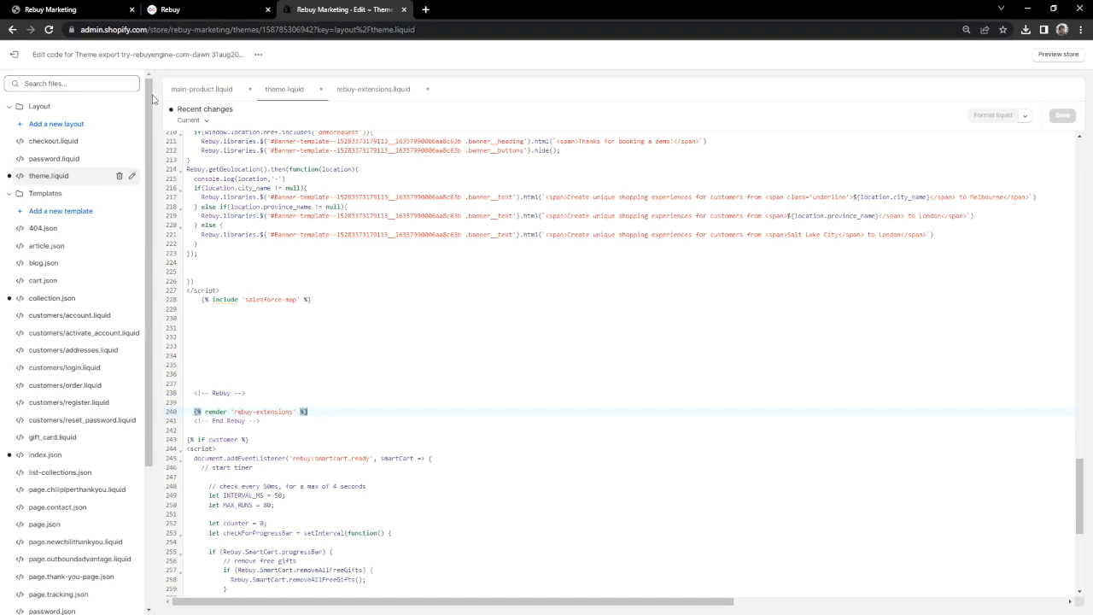
Expand the Snippets folder to list the theme's snippet files
scroll(135, 257, down, 3)
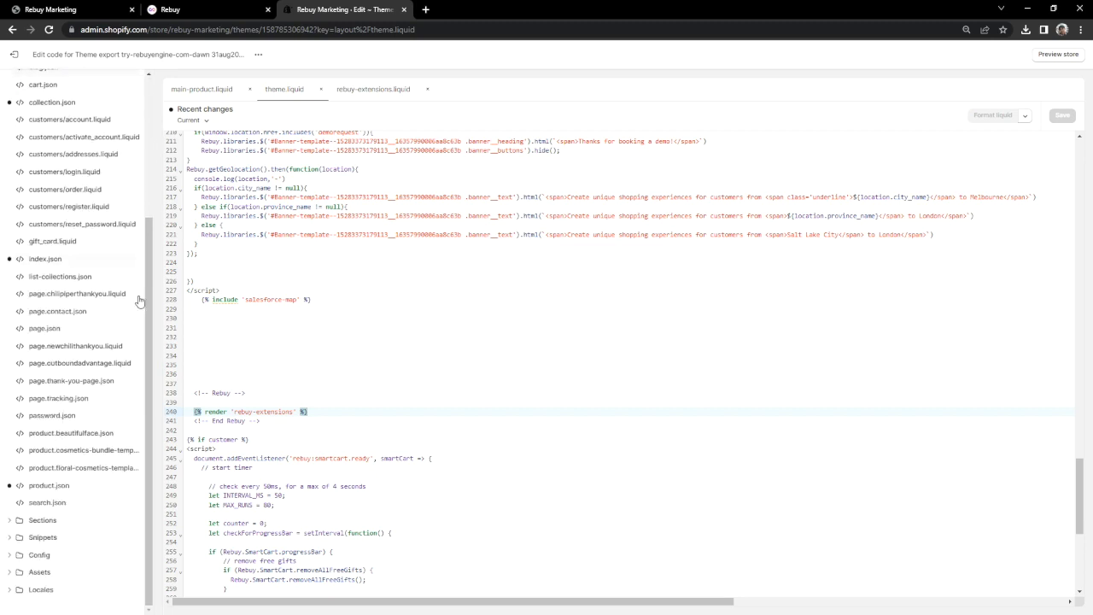
click(78, 535)
drag(149, 256, 166, 582)
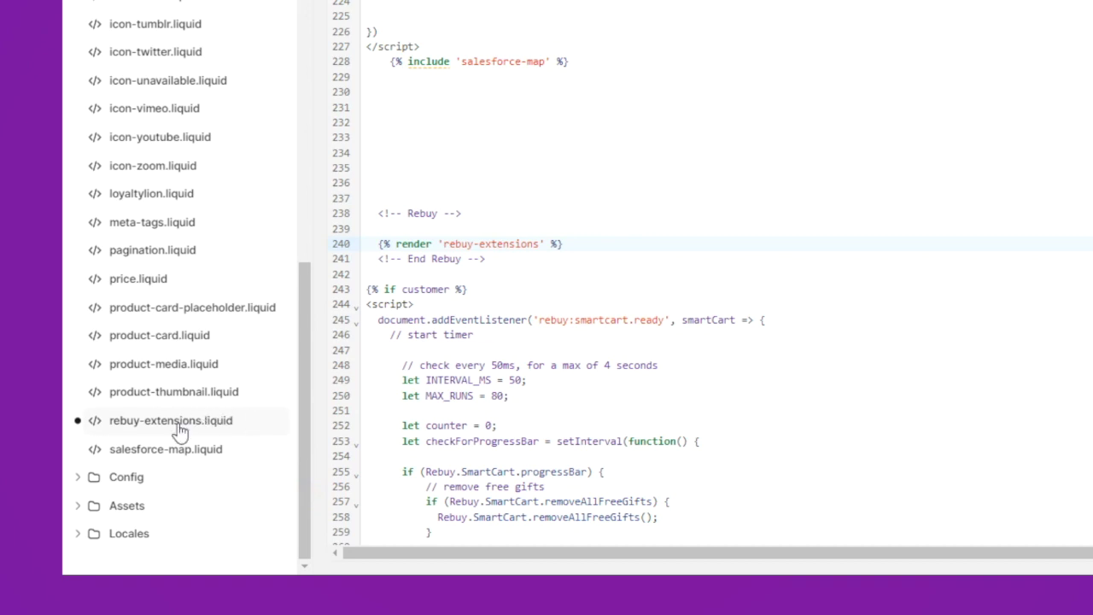
Fill rebuy-extensions.liquid with {% if product %}, the pasted widget 117326 div, and {% endif %}, then save
click(179, 431)
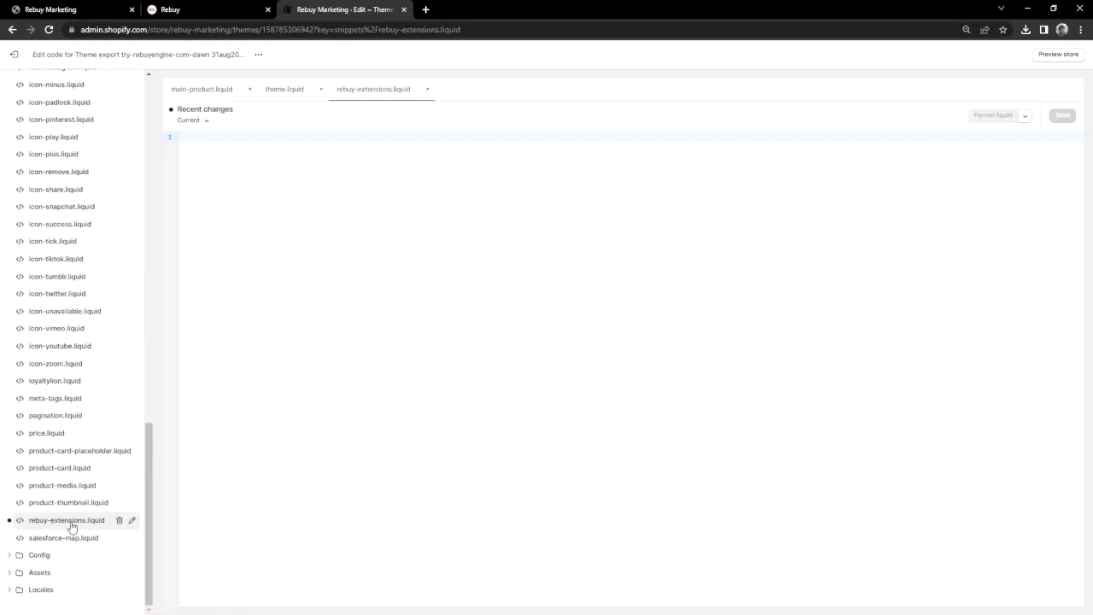
click(273, 138)
text({% )
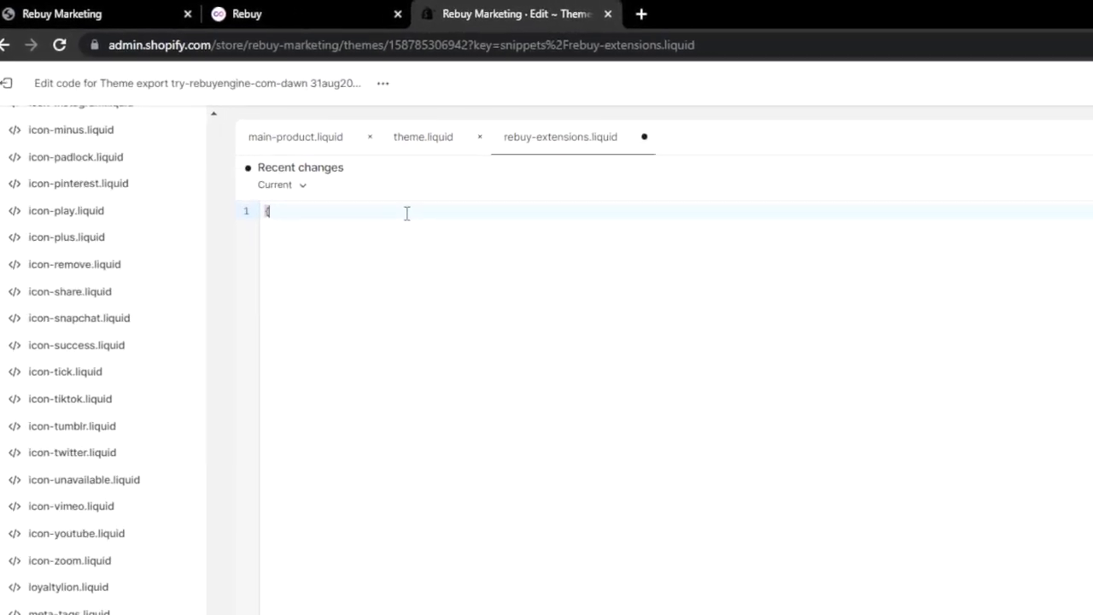
text(if product %)
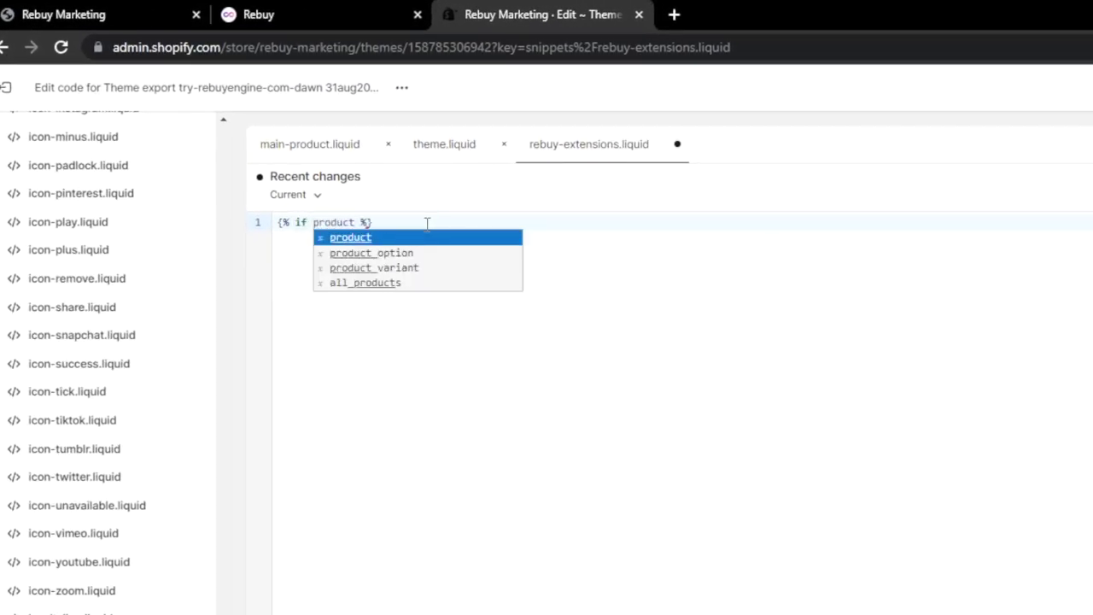
click(427, 223)
key(Return)
text(<div data-rebuy-id="117326" data-rebuy-shopify-product-ids="{{ product.id }}"></div>)
key(Return)
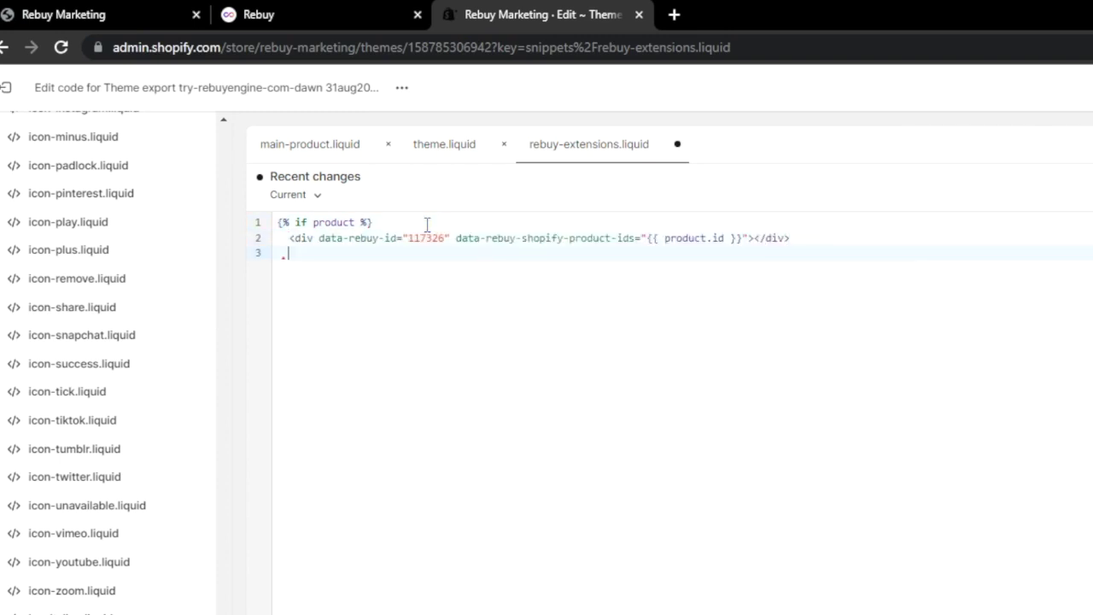
text({% endif %)
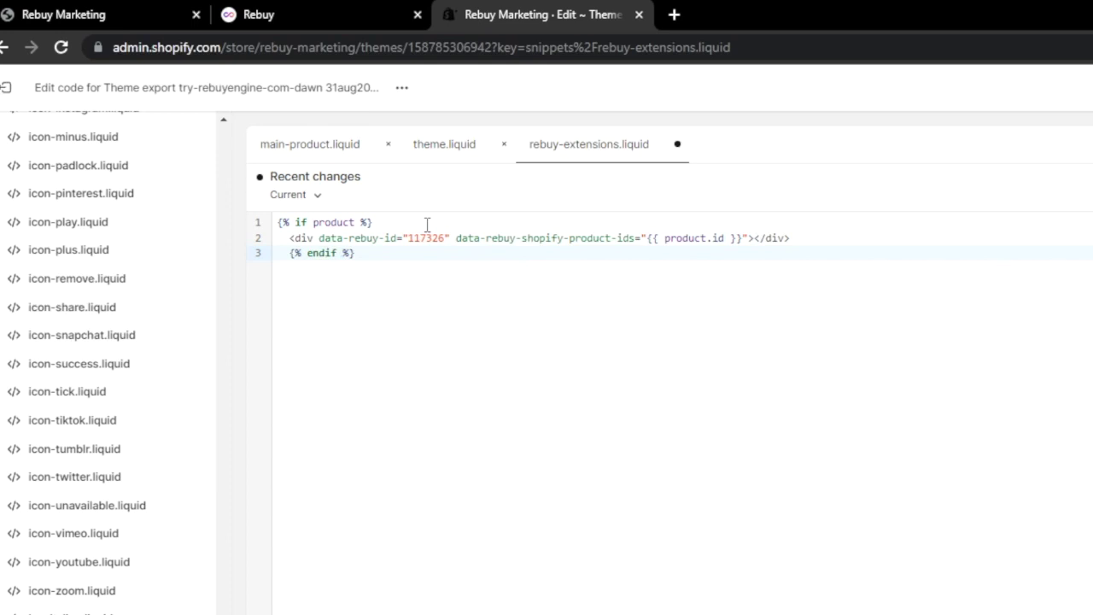
key(shift+Tab)
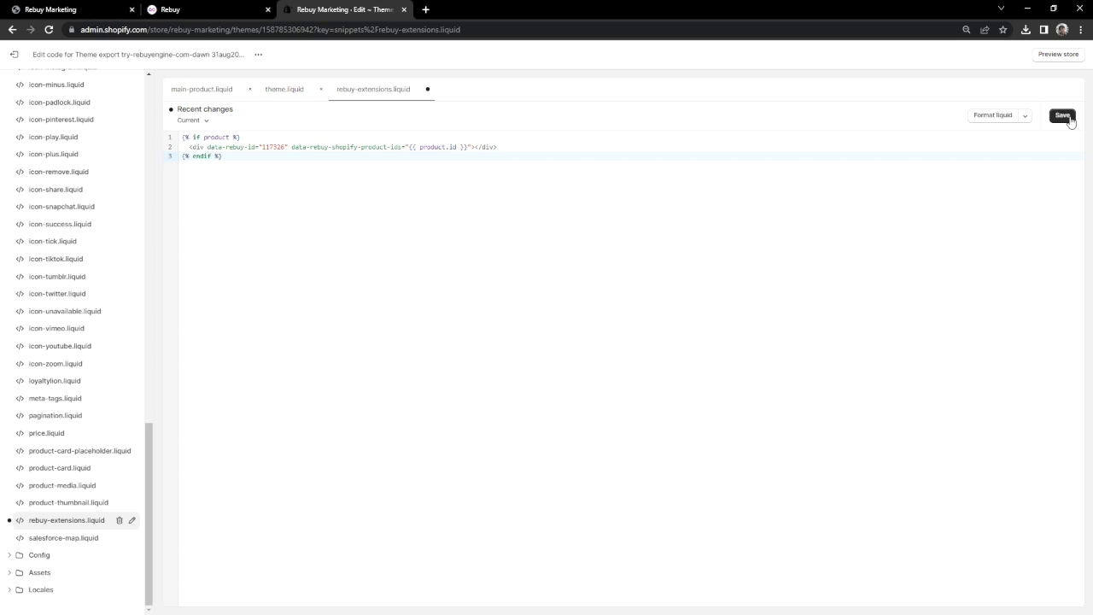
click(1063, 115)
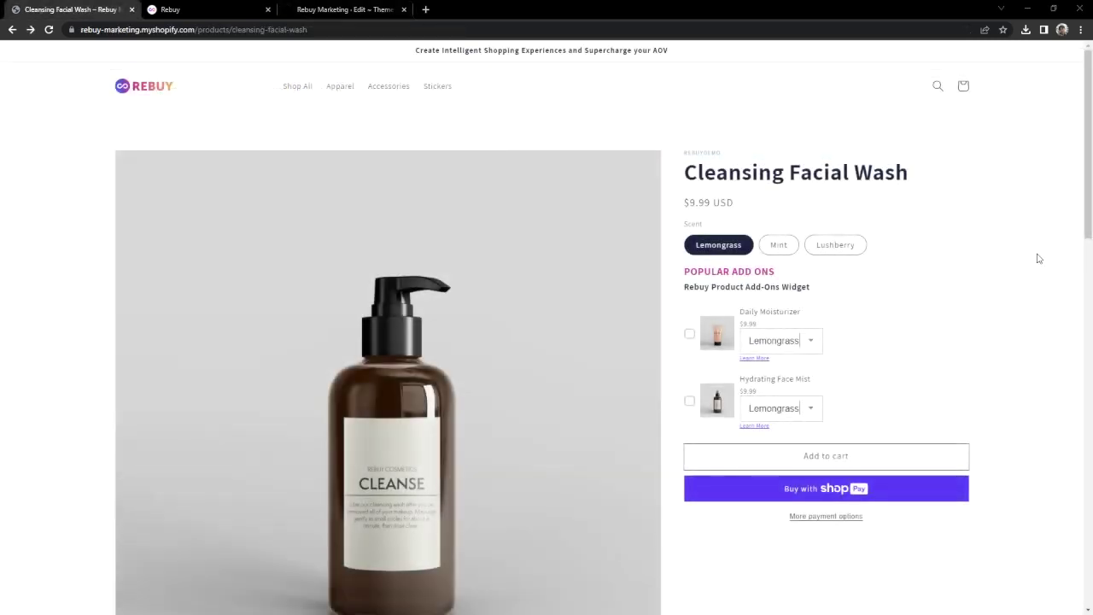
Scroll to the Rebuy PDP carousel on the Cleansing Facial Wash page and inspect it in DevTools
drag(1087, 168, 1083, 546)
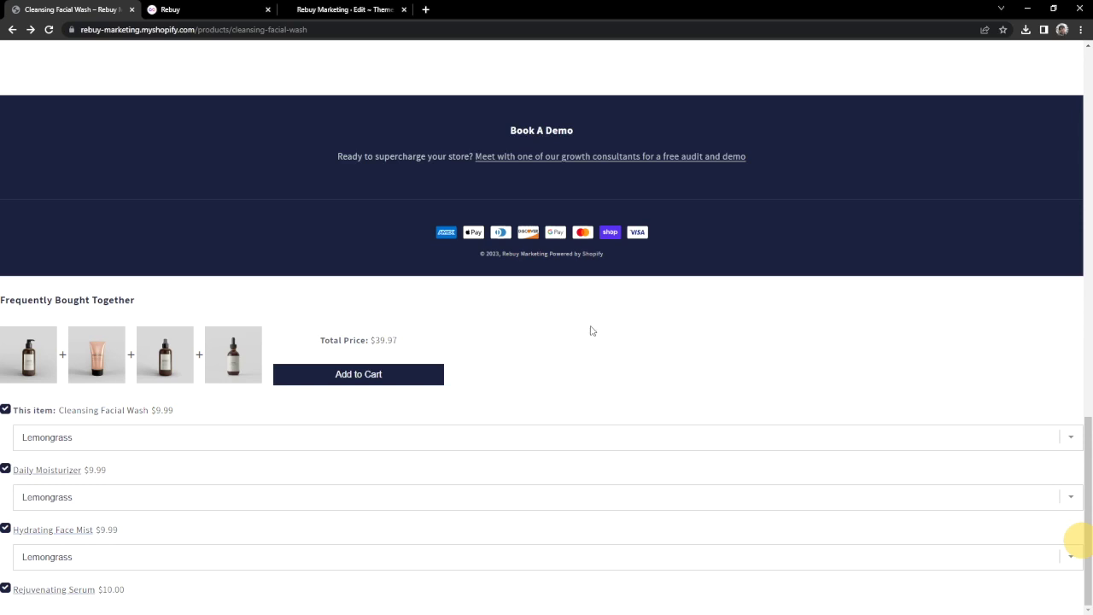
scroll(635, 325, up, 5)
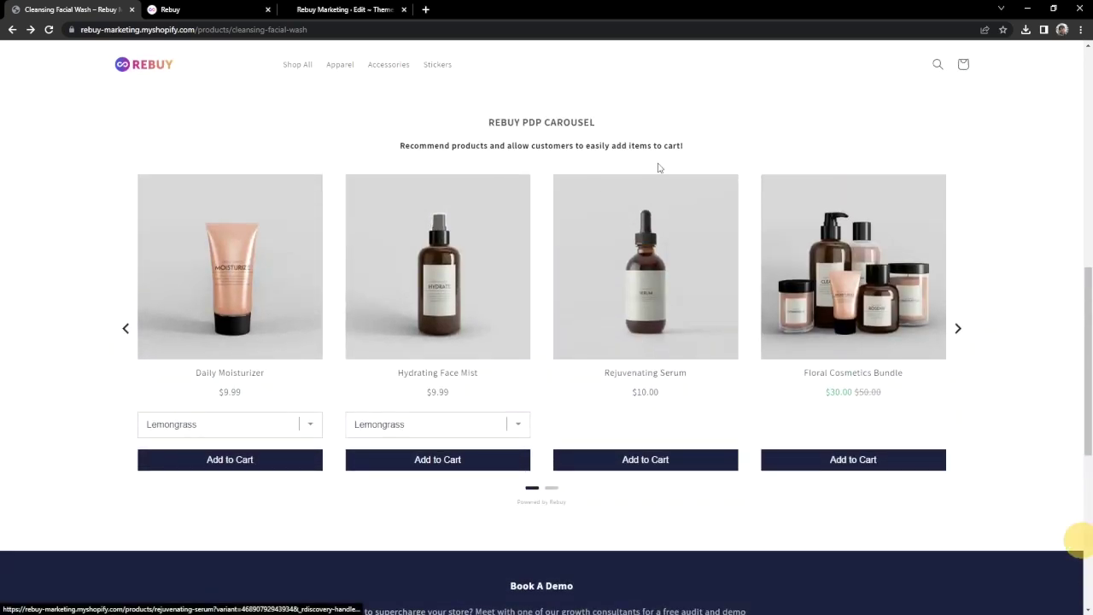
right_click(659, 157)
click(693, 321)
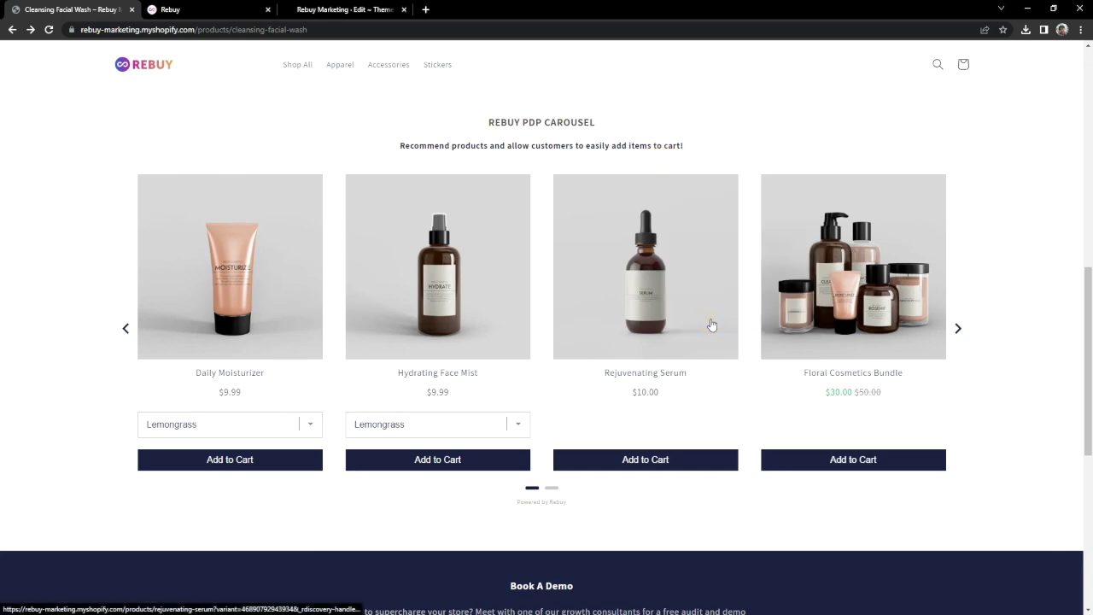
Pick the Rebuy PDP carousel (widget 117210) and select its wrapping div#shopify-block element in Elements
scroll(632, 282, up, 3)
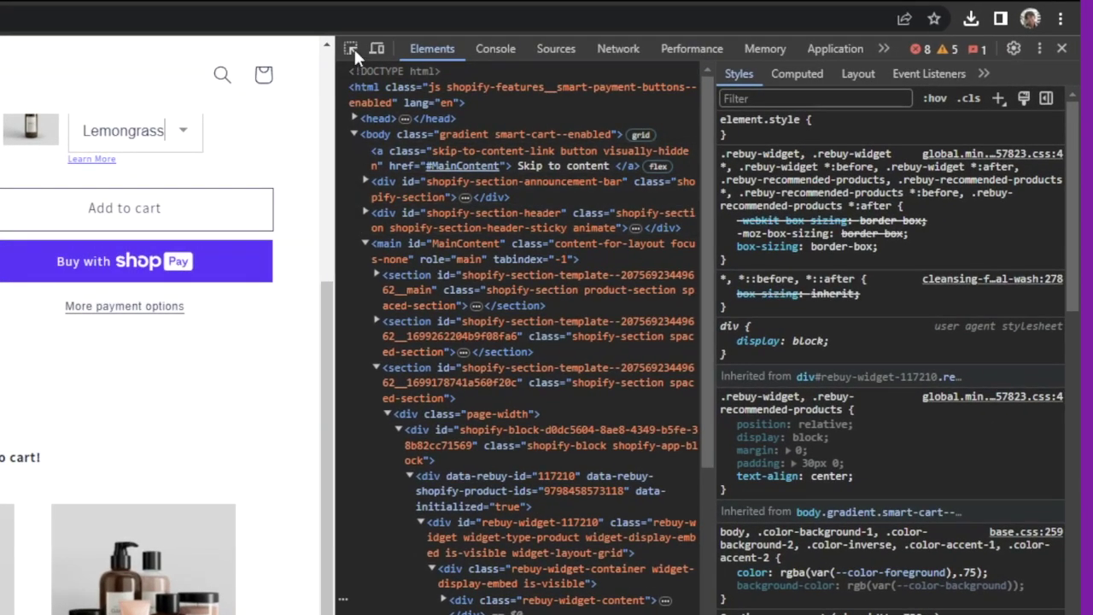
click(354, 48)
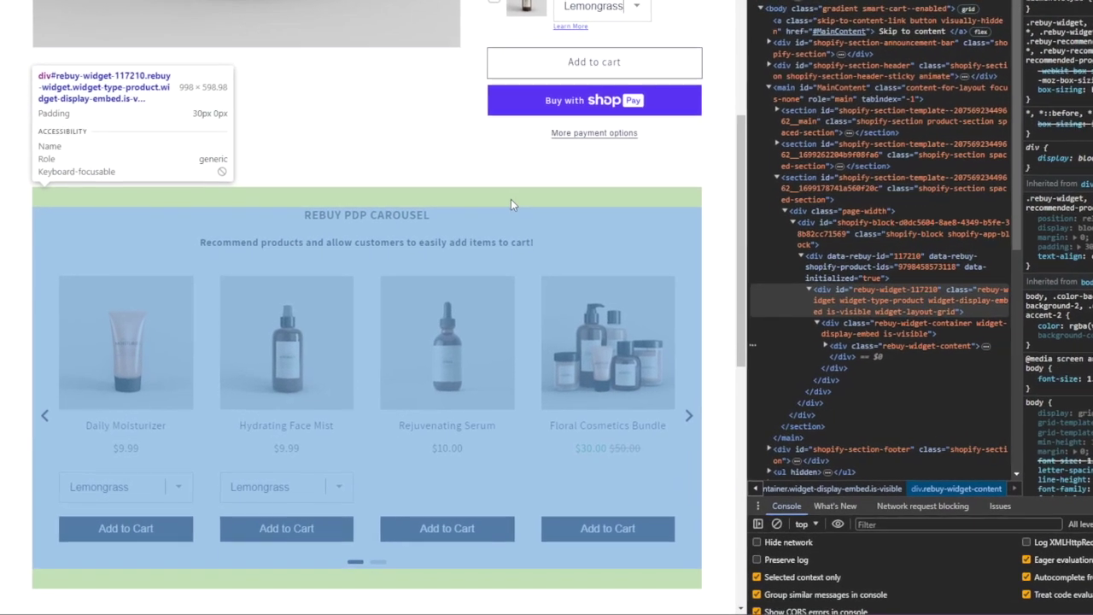
click(510, 202)
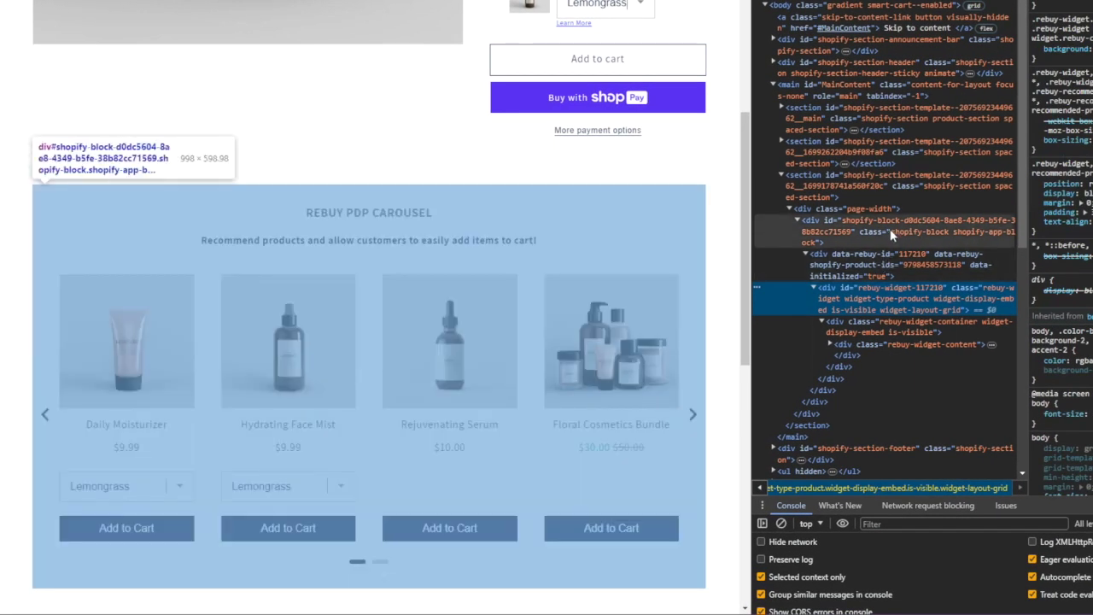
click(894, 220)
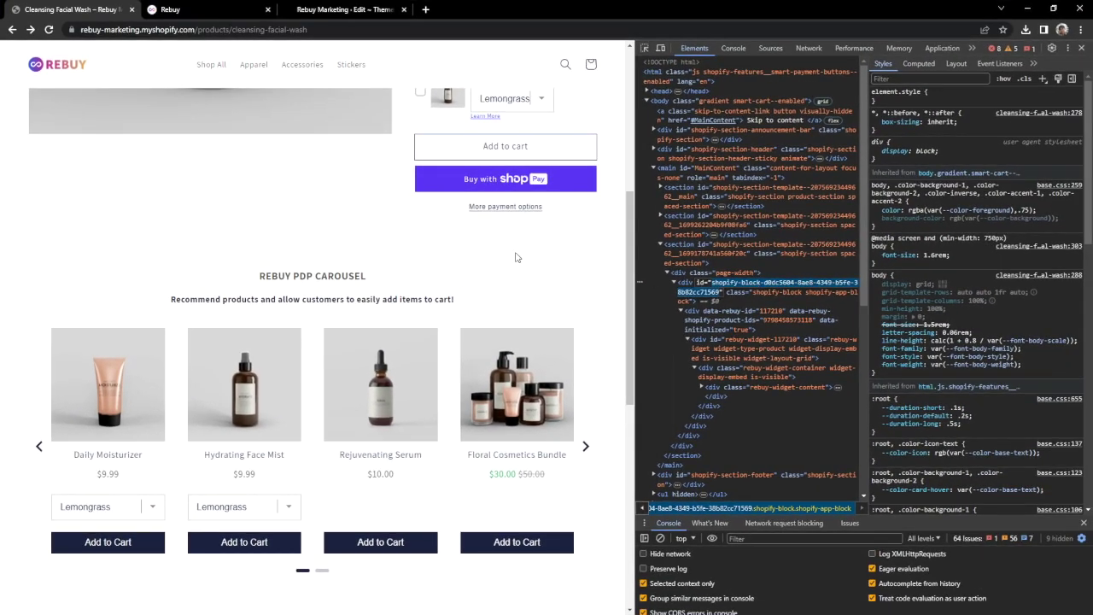
click(226, 12)
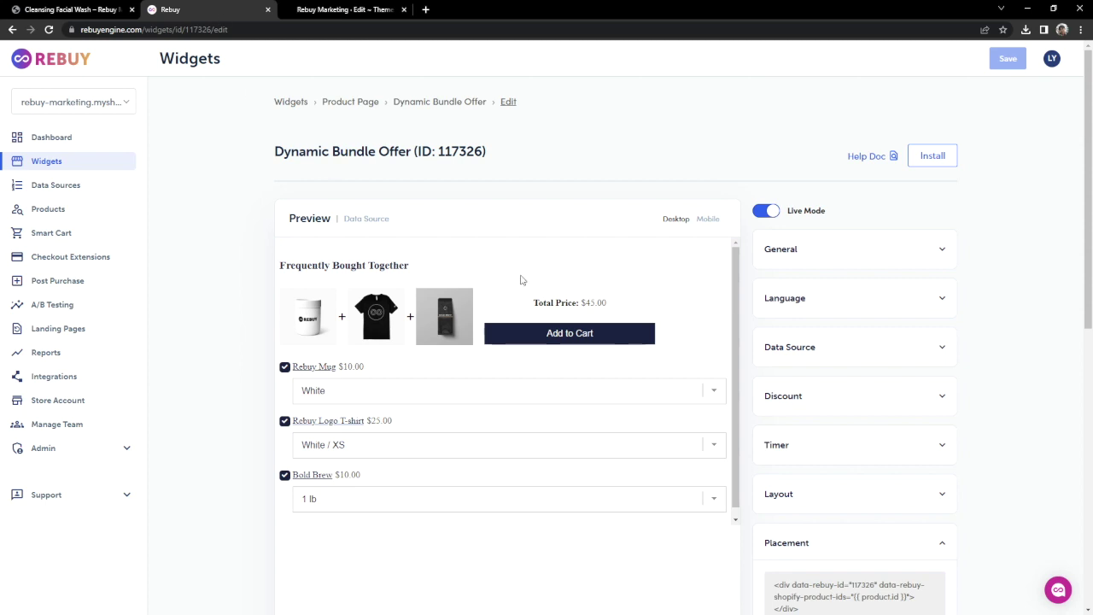
Enable dynamic placement for small, medium and large screens
scroll(930, 358, down, 3)
scroll(926, 321, down, 2)
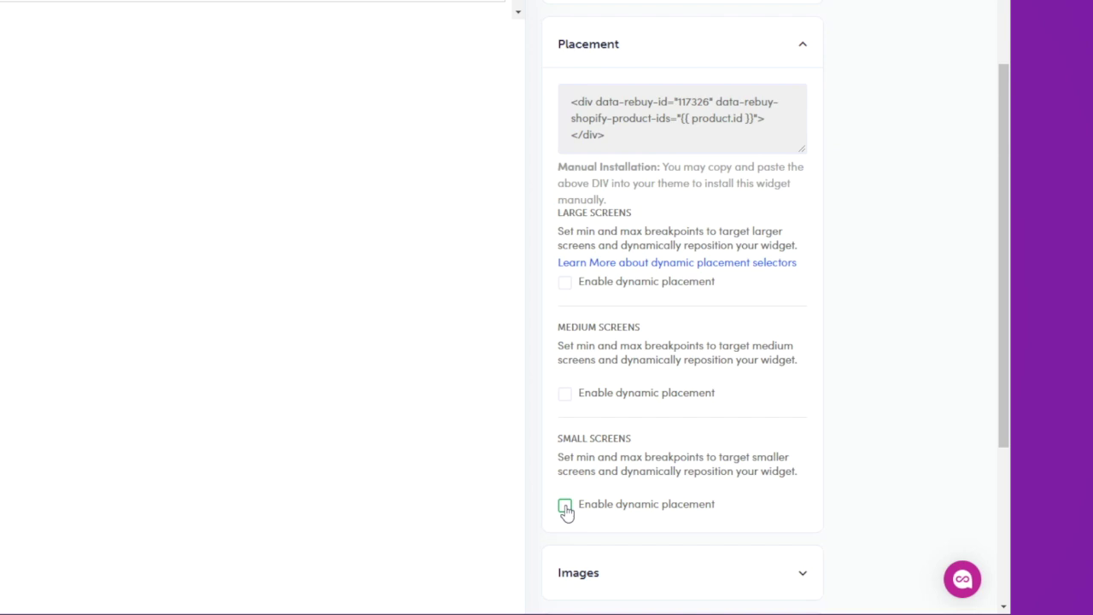
click(570, 507)
click(570, 396)
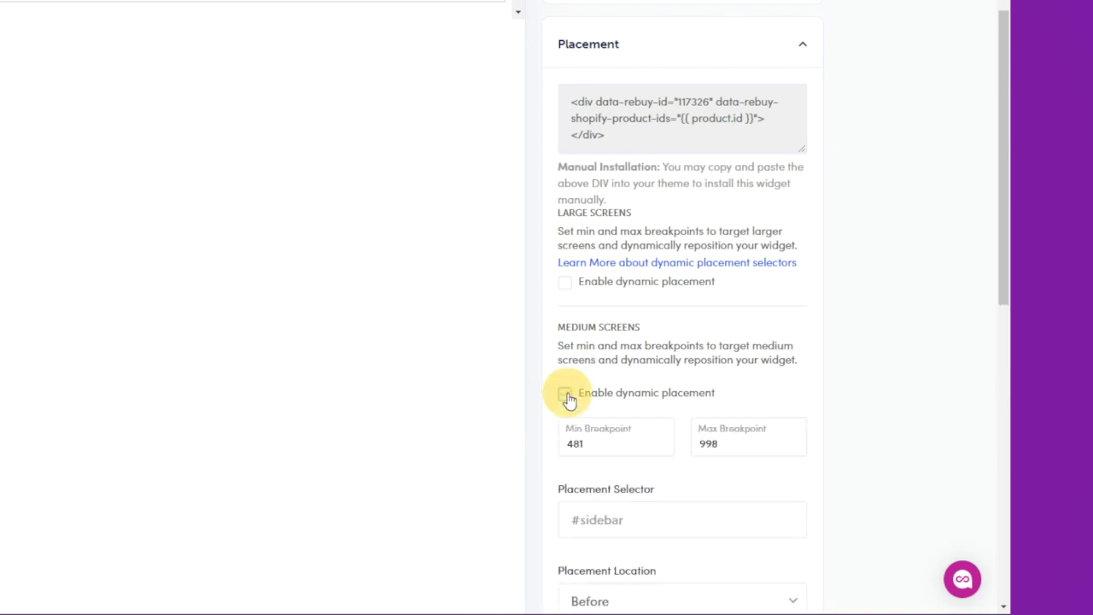
click(566, 285)
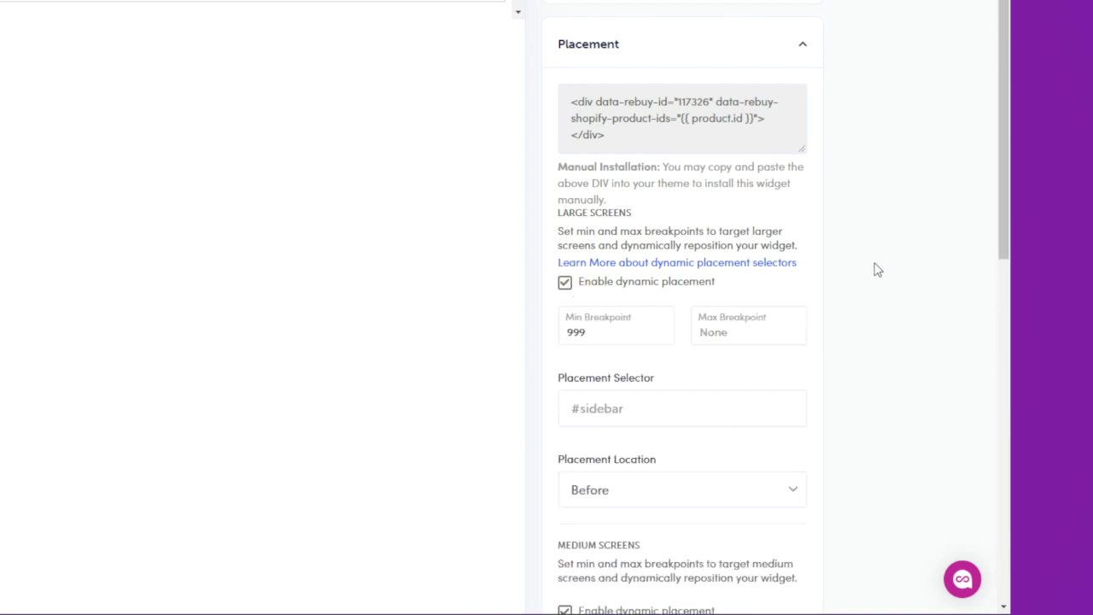
Set the large-screen Placement Selector to the pasted #shopify-block ID, positioned Before
scroll(872, 269, down, 2)
click(632, 252)
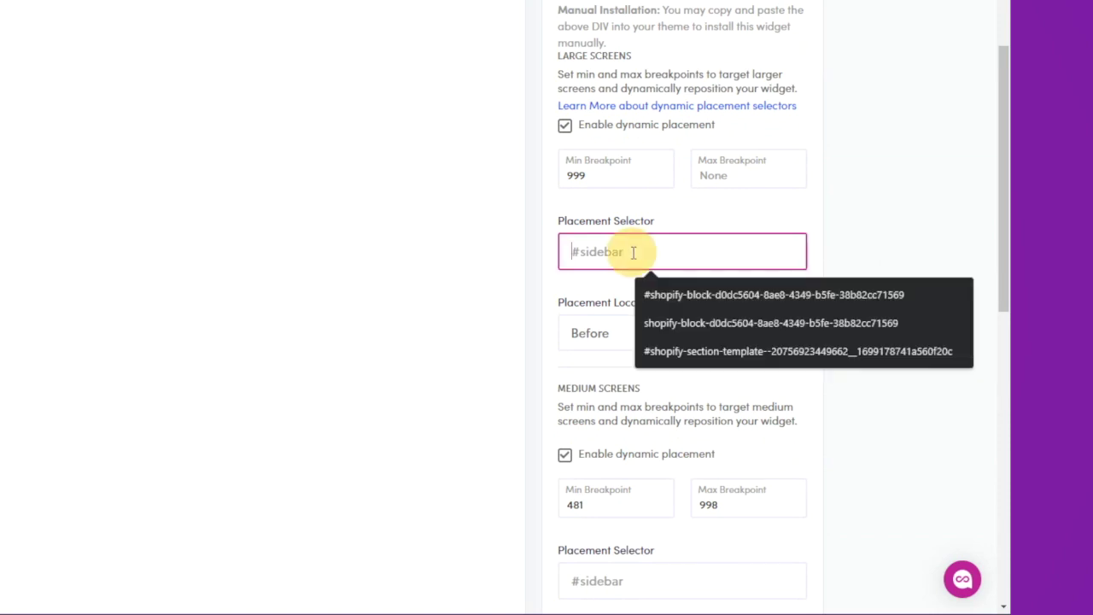
text(#)
text(shopify-block-d0dc5604-8ae8-4349-b5fe-38b82cc71569)
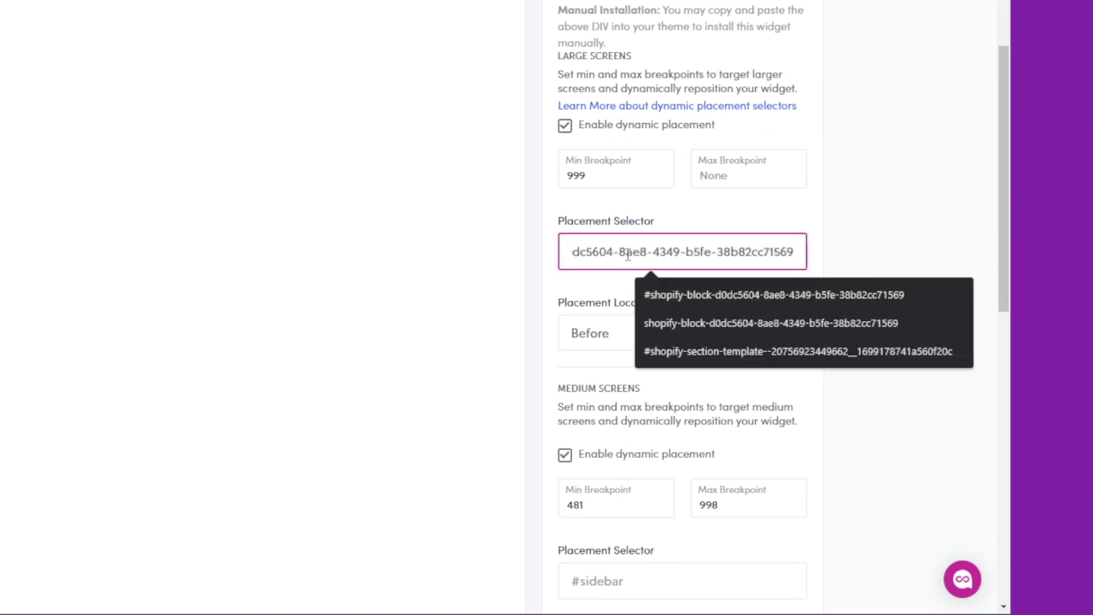
click(880, 223)
scroll(850, 309, down, 1)
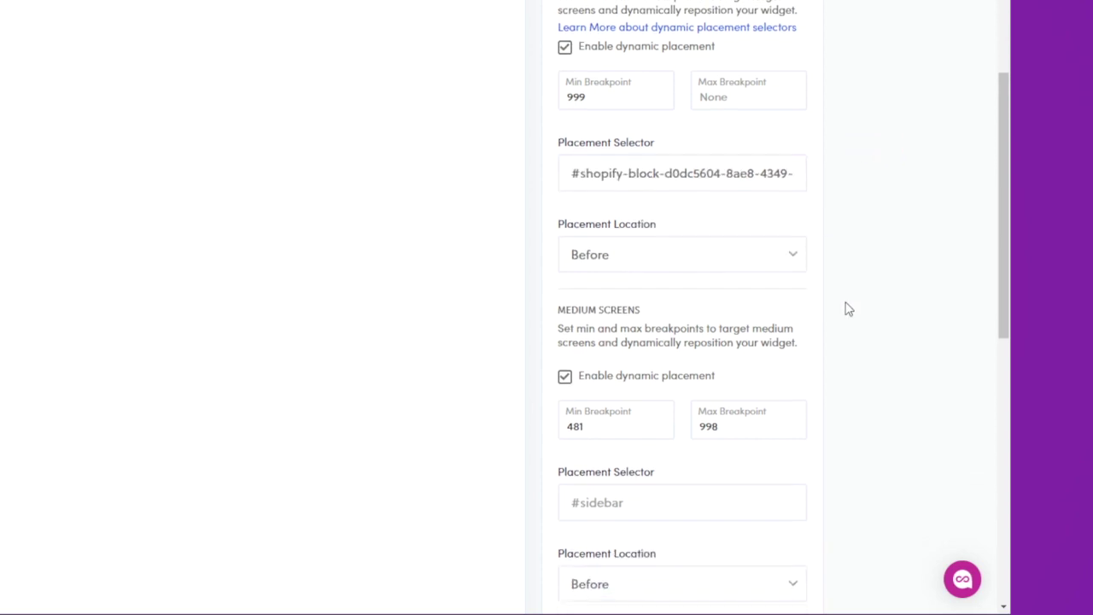
scroll(848, 309, down, 1)
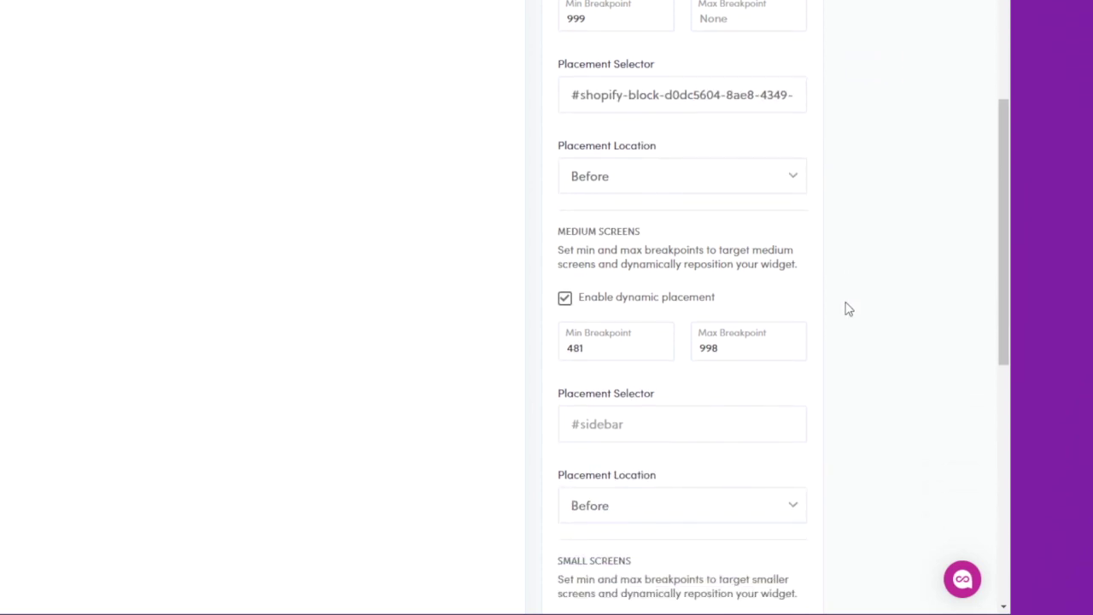
click(787, 181)
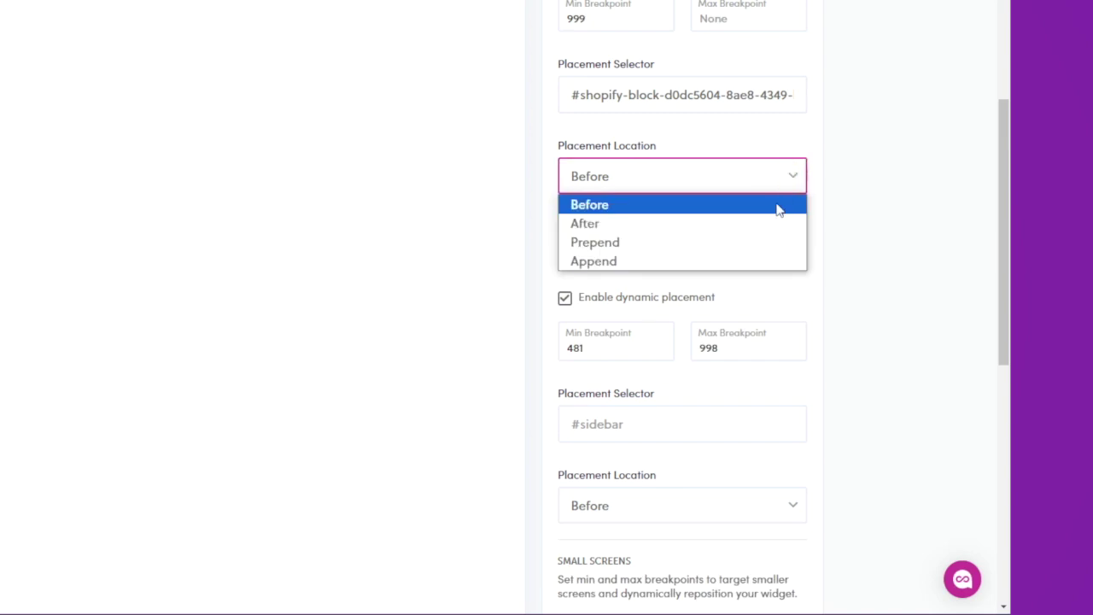
click(778, 206)
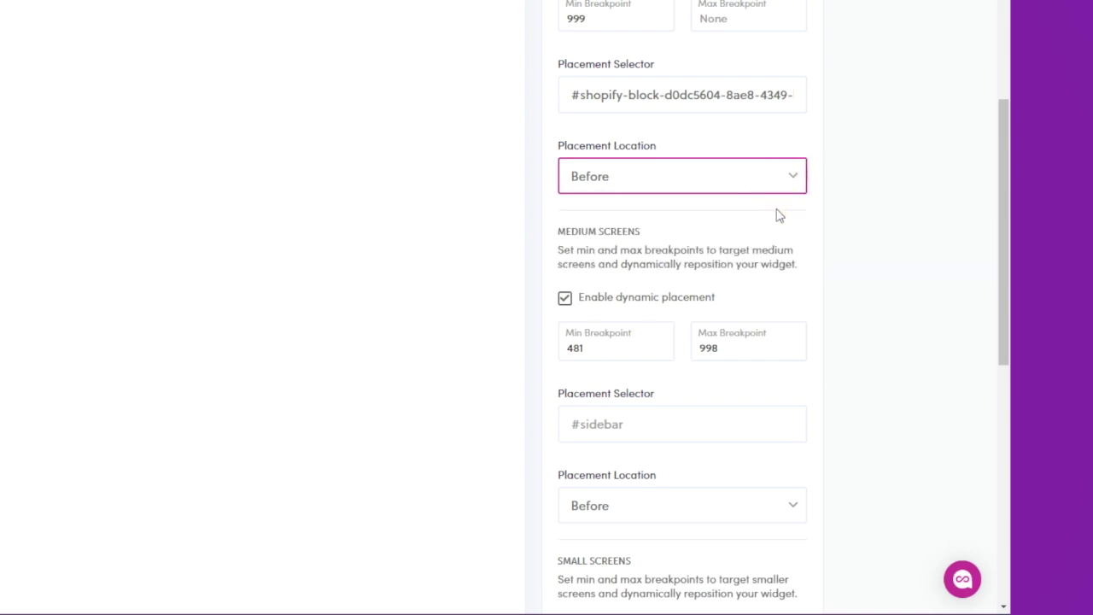
Paste the #shopify-block ID into the medium and small-screen selectors and save
scroll(777, 212, down, 2)
click(687, 264)
text(#)
text(shopify-block-d0dc5604-8ae8-4349-b5fe-38b82cc71569)
scroll(836, 243, down, 4)
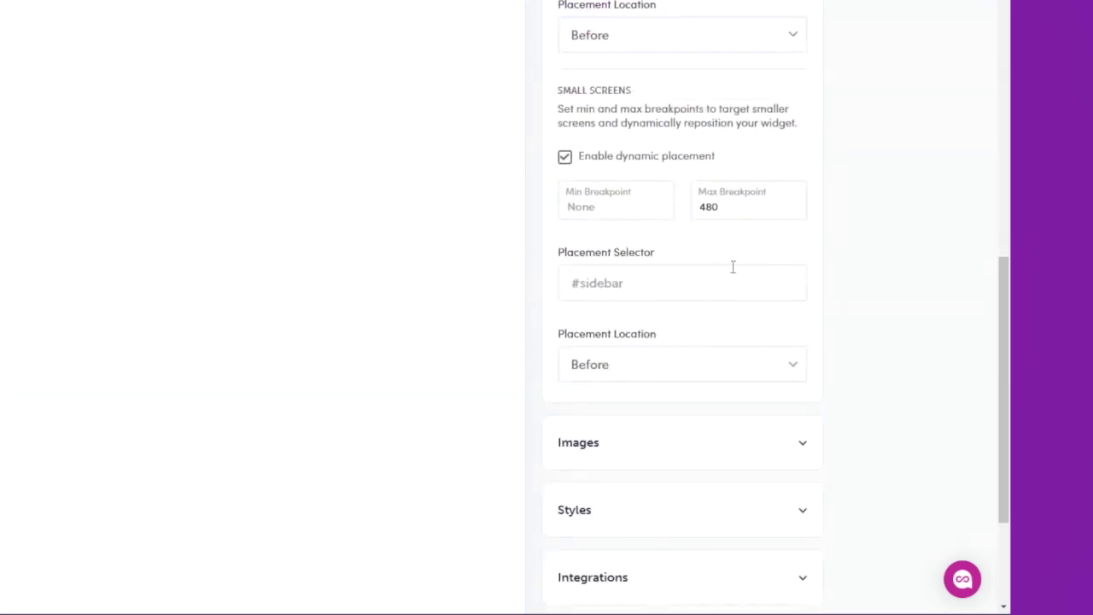
click(719, 272)
text(#)
text(shopify-block-d0dc5604-8ae8-4349-b5fe-38b82cc71569)
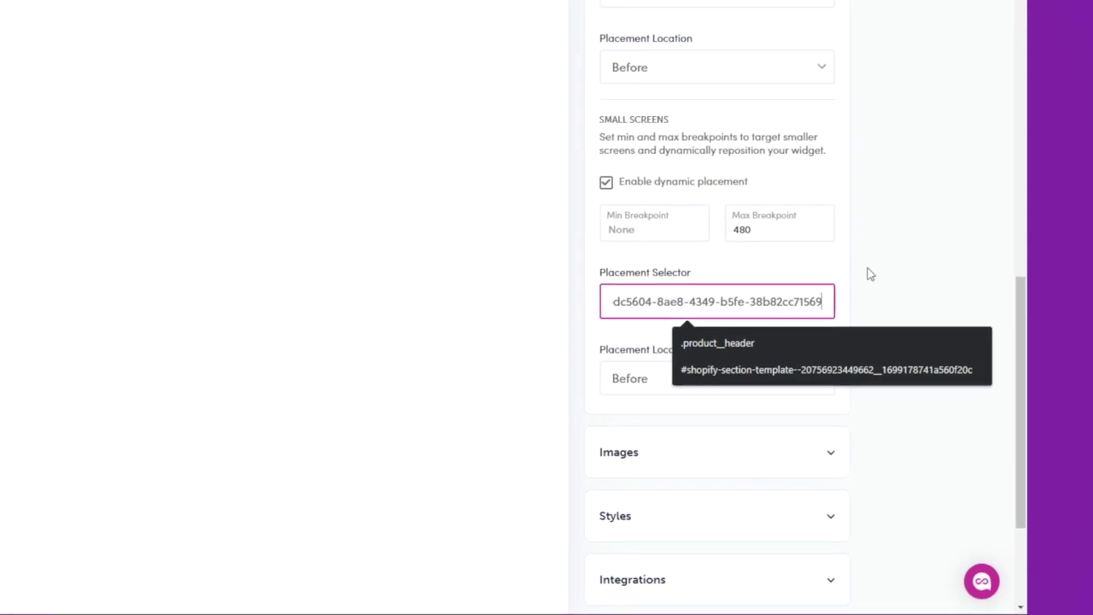
click(1007, 56)
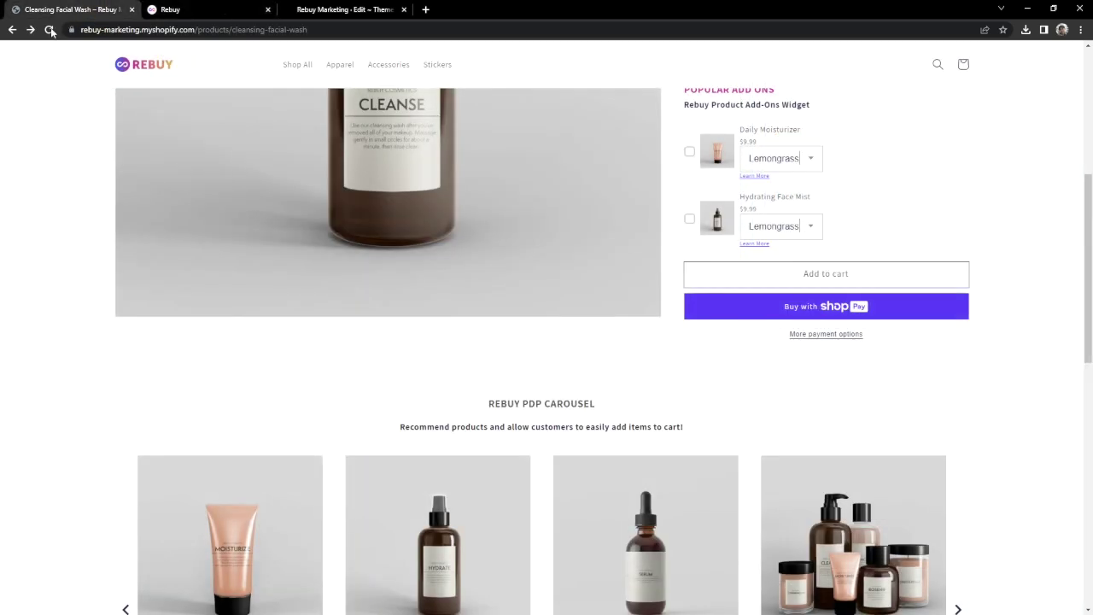
Reload the Cleansing Facial Wash page and check the $39.97 Frequently Bought Together bundle's position
click(49, 30)
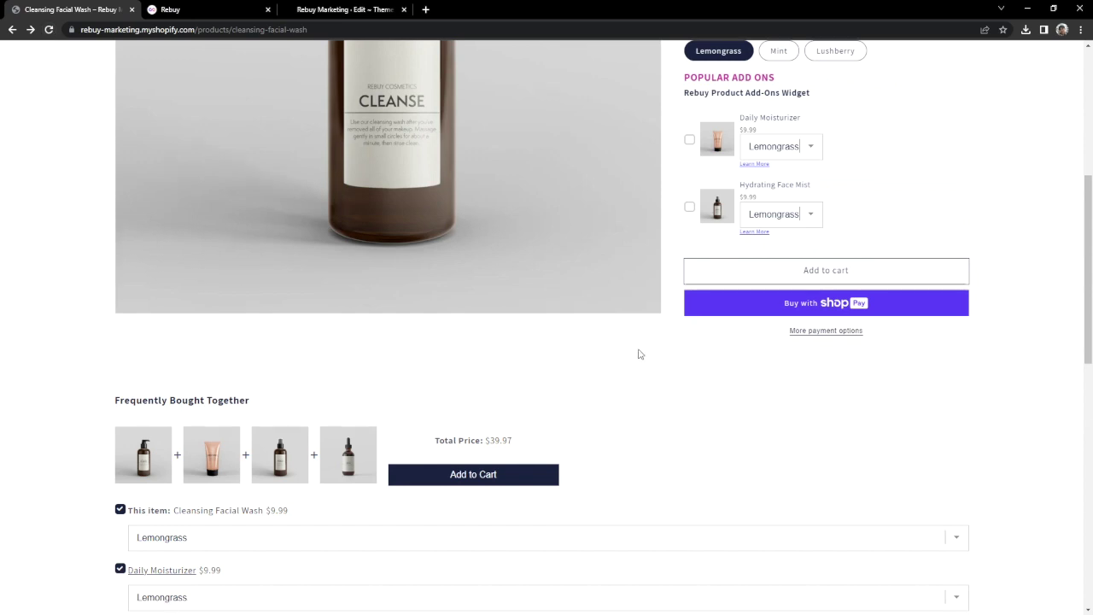
scroll(639, 353, down, 2)
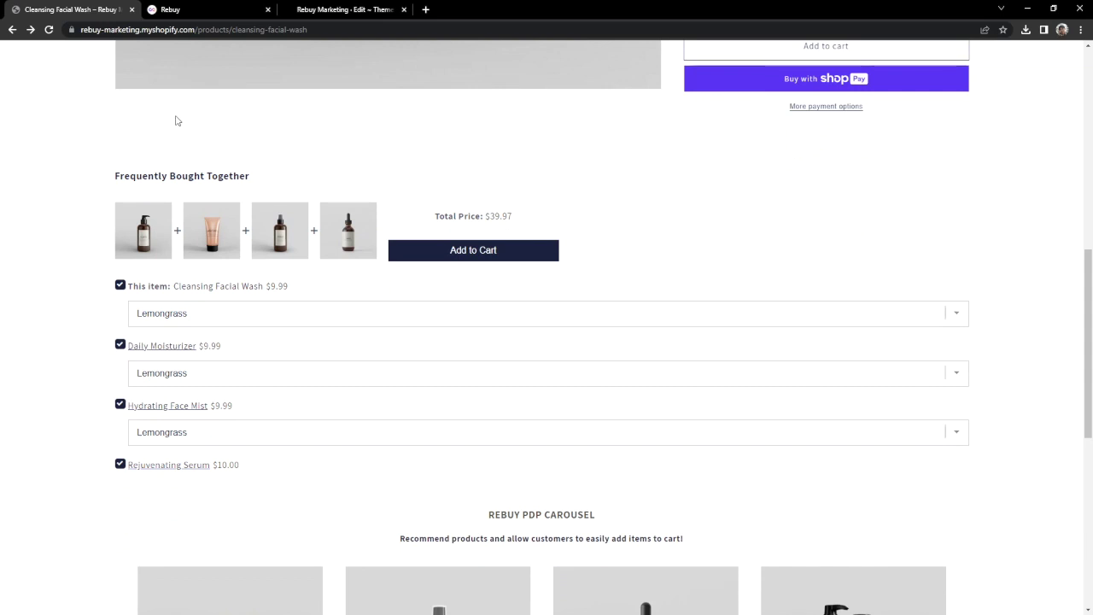